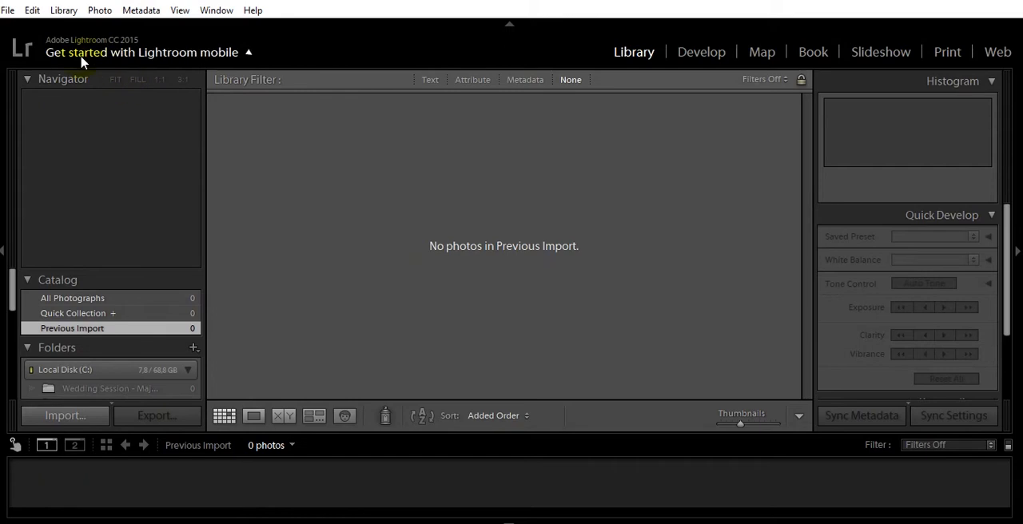
Open the Lightroom presets folder from the preferences and go into its Develop Presets subfolder.
left_click(33, 10)
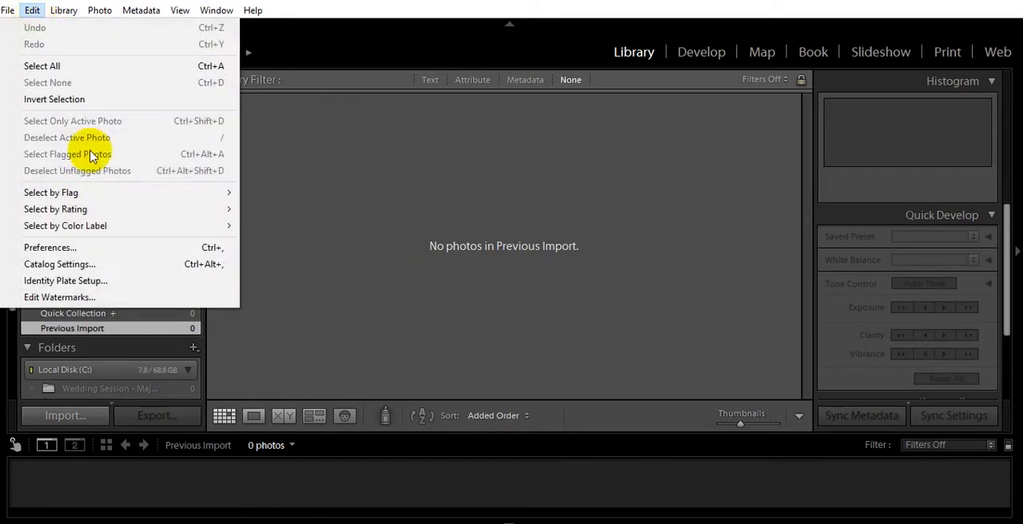
left_click(68, 249)
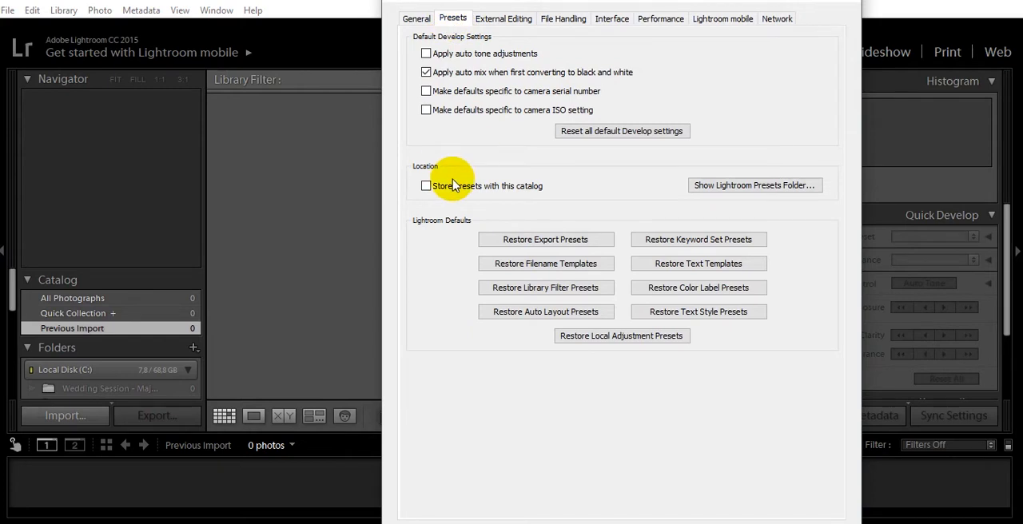
left_click(751, 190)
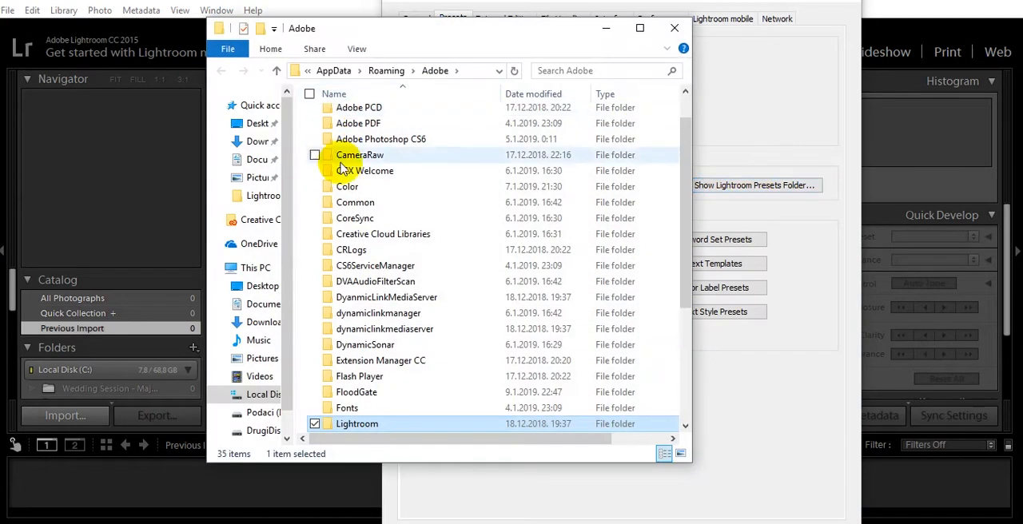
scroll(397, 205, "down", 4)
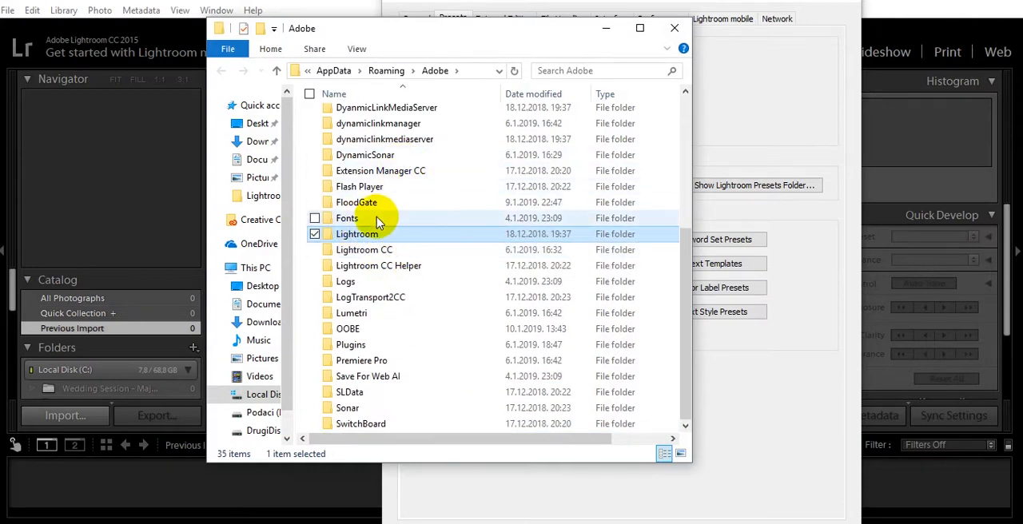
double_click(362, 236)
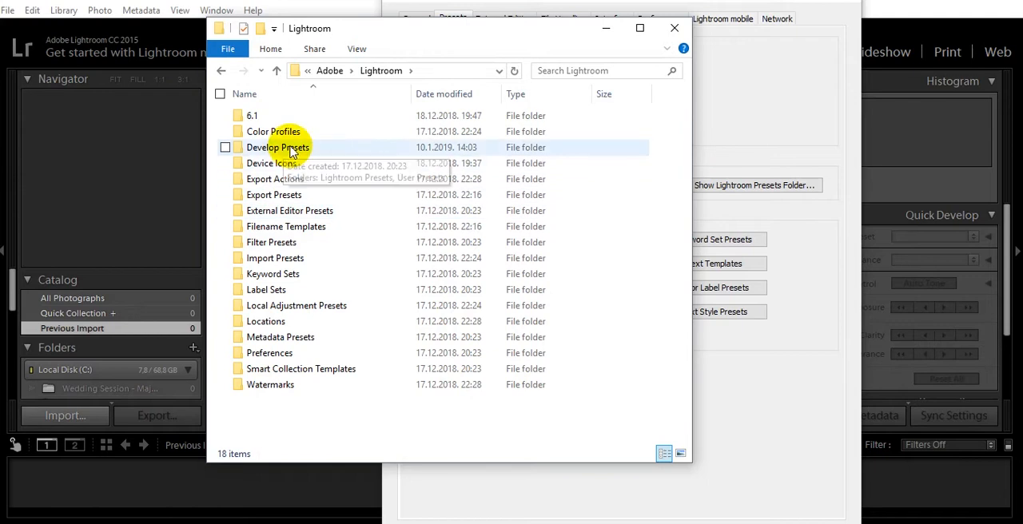
double_click(291, 149)
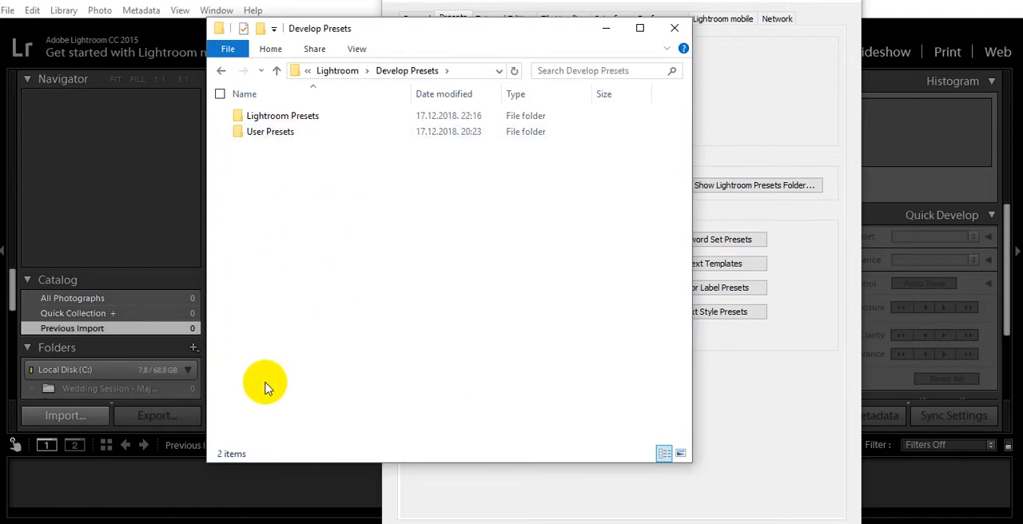
Copy the Magic Touch Presets folder from Recent Photo Shoootings into the Develop Presets folder.
left_click(204, 523)
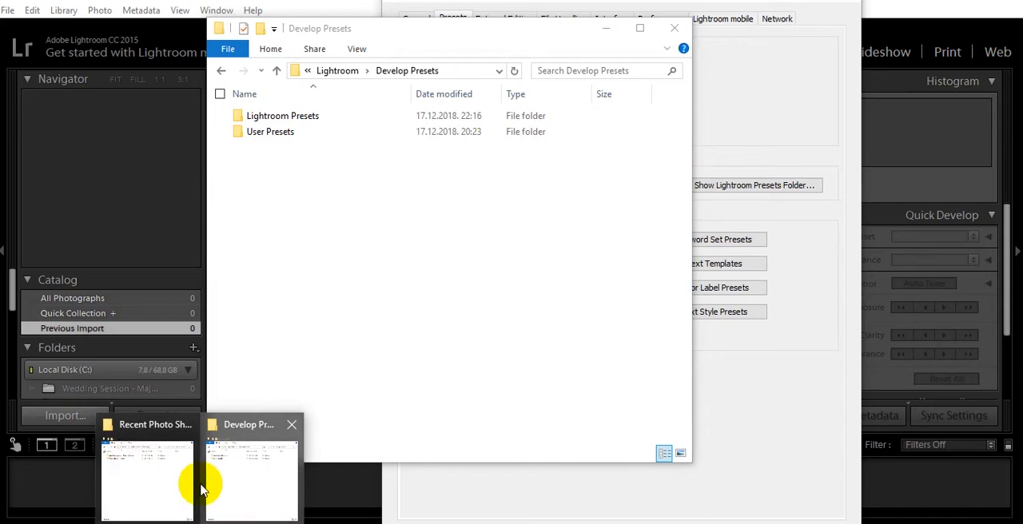
left_click(147, 466)
left_click_drag(399, 19, 760, 45)
left_click(617, 125)
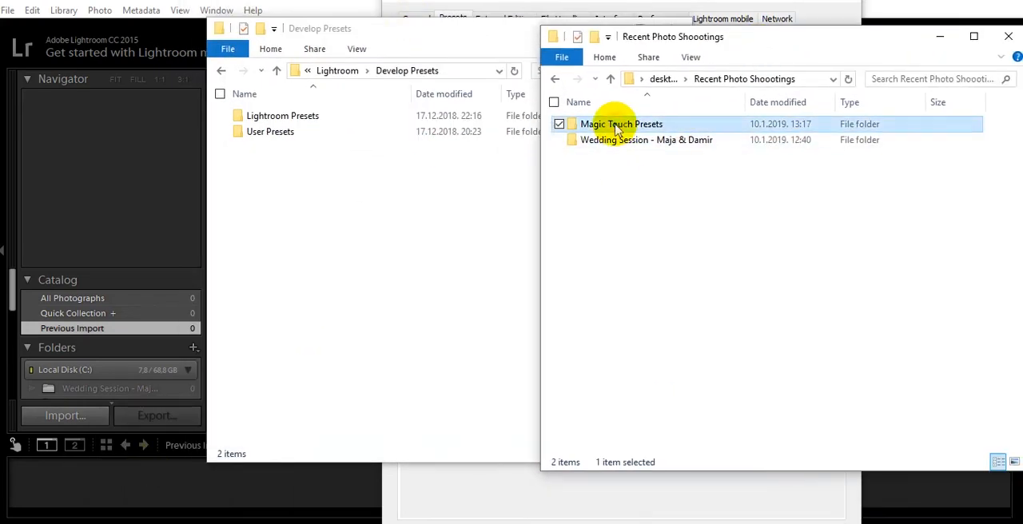
left_click(393, 235)
key("ctrl+v")
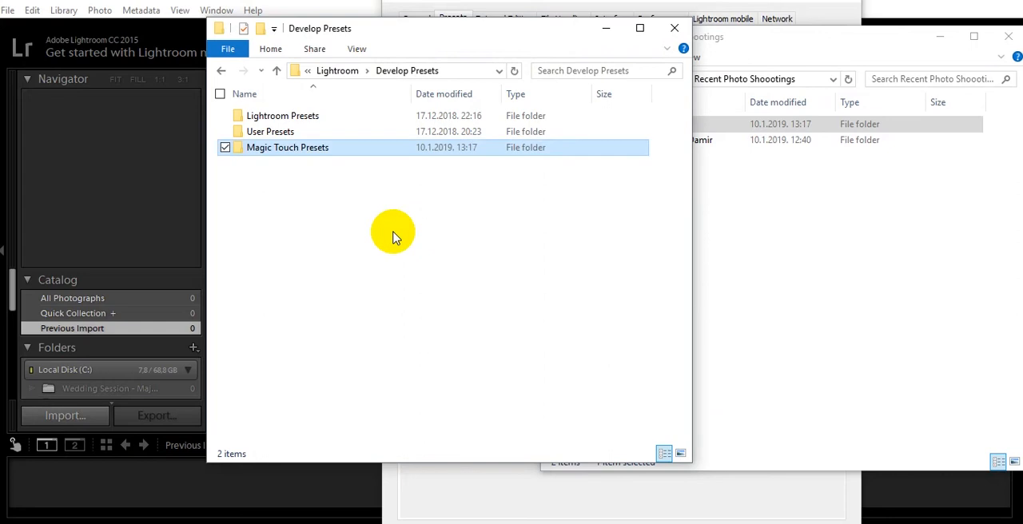
left_click(393, 235)
Close the Recent Photo Shoootings and Develop Presets folder windows.
left_click(802, 231)
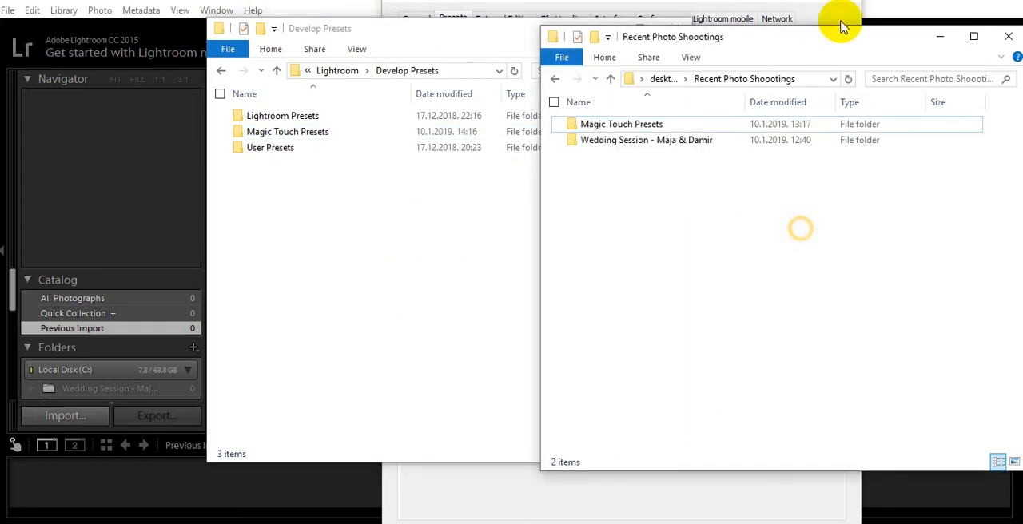
left_click(1005, 36)
left_click_drag(497, 33, 508, 42)
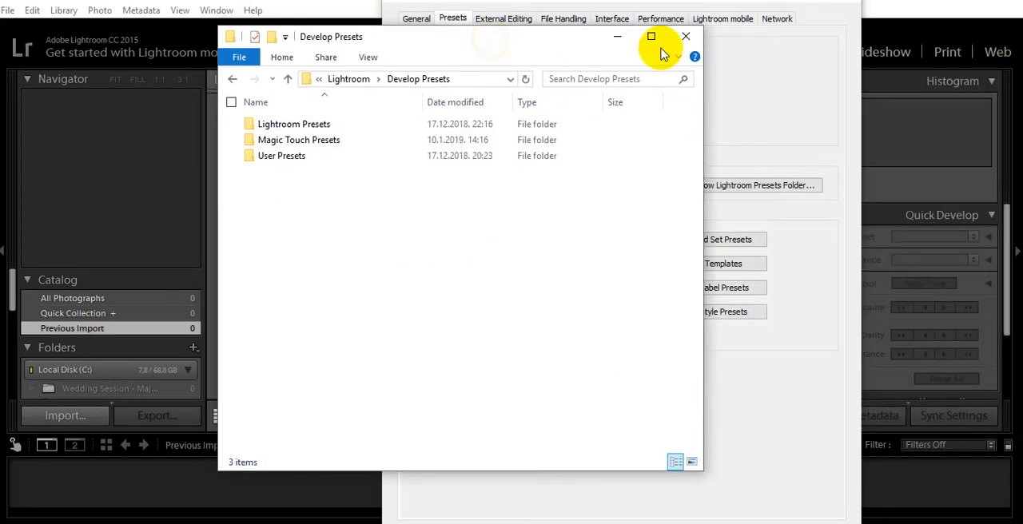
left_click(686, 37)
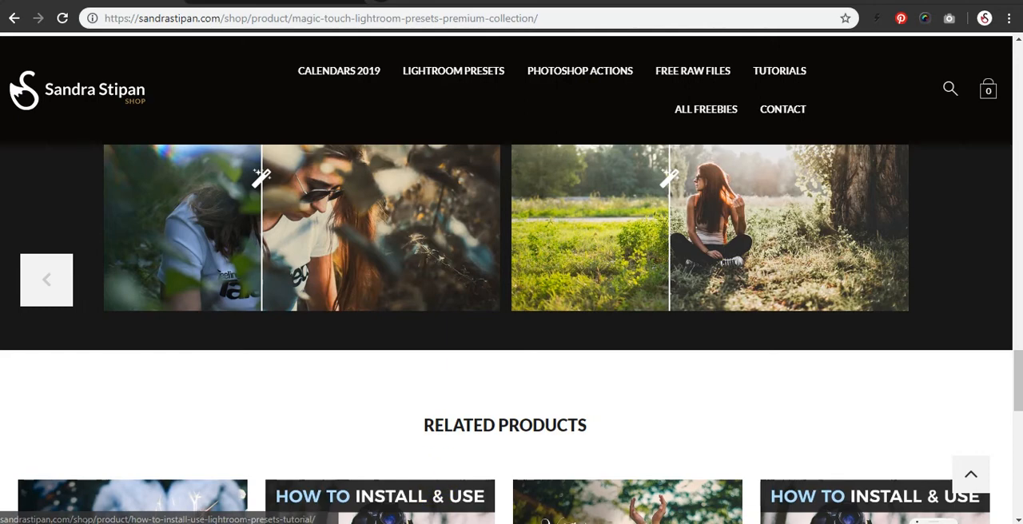
Check the Develop module's preset list for the Magic Touch Presets group.
mouse_move(237, 523)
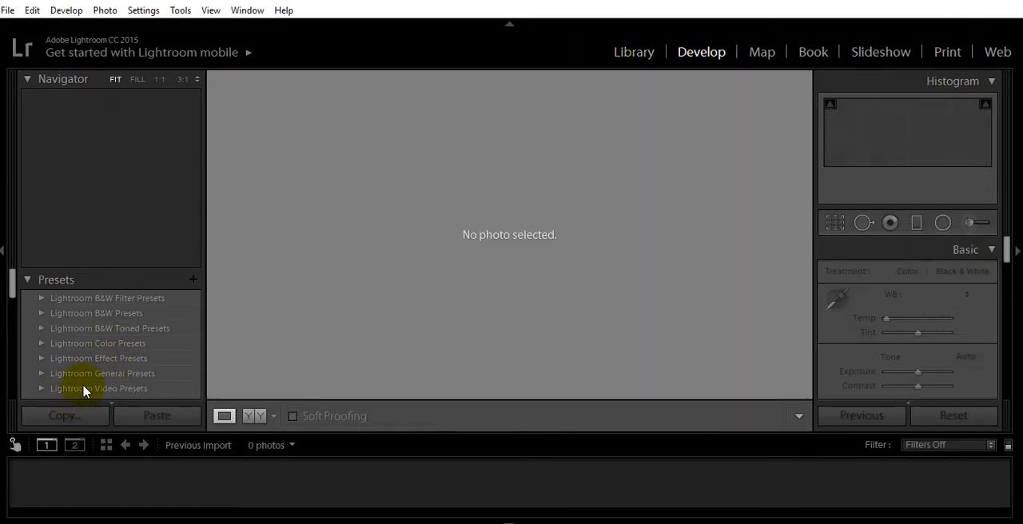
scroll(82, 318, "down", 3)
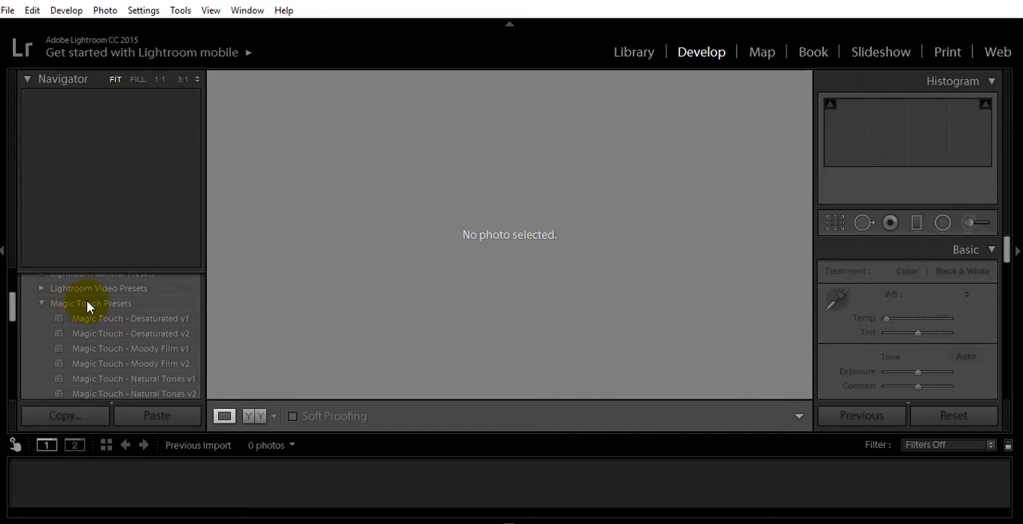
scroll(92, 307, "up", 3)
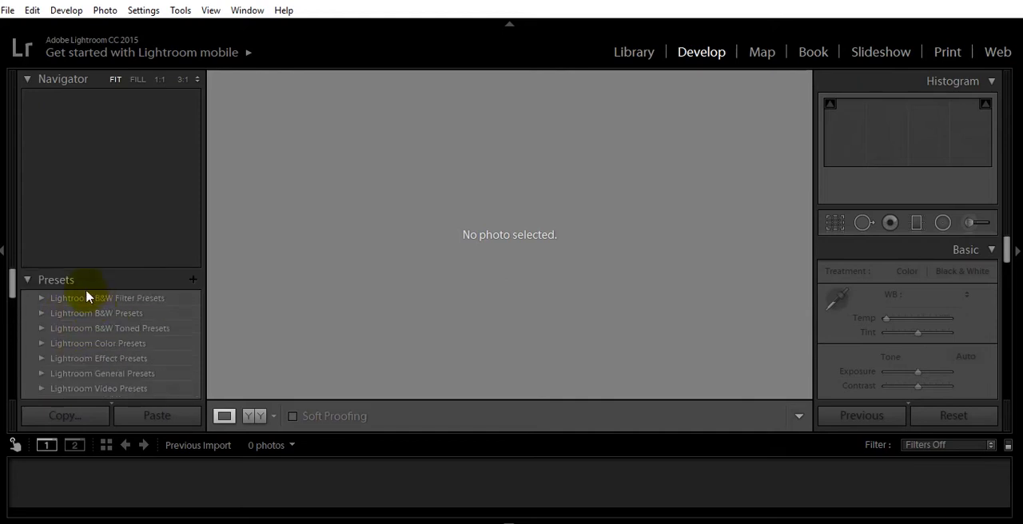
scroll(84, 330, "down", 2)
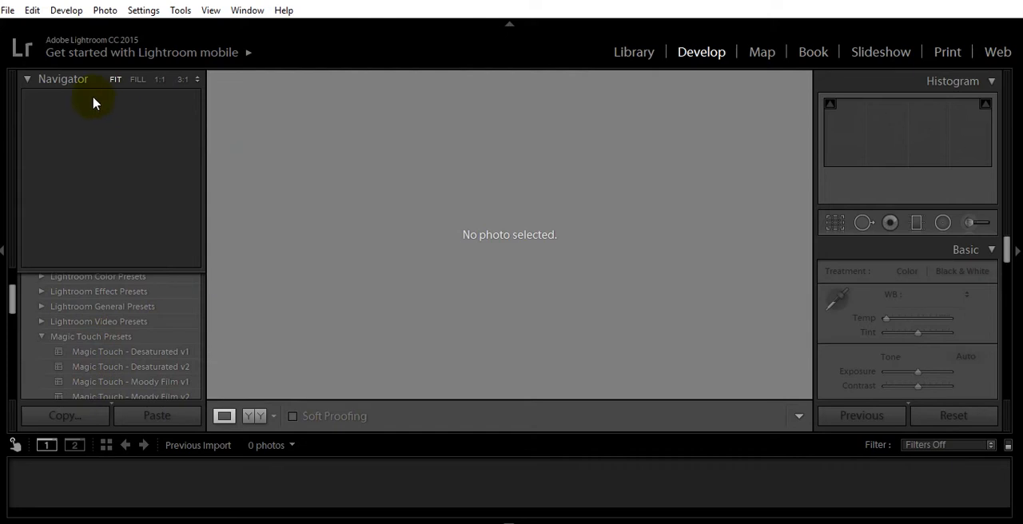
Start a photo import and load the Wedding Session folder from Recent Photo Shoootings as its source.
left_click(8, 11)
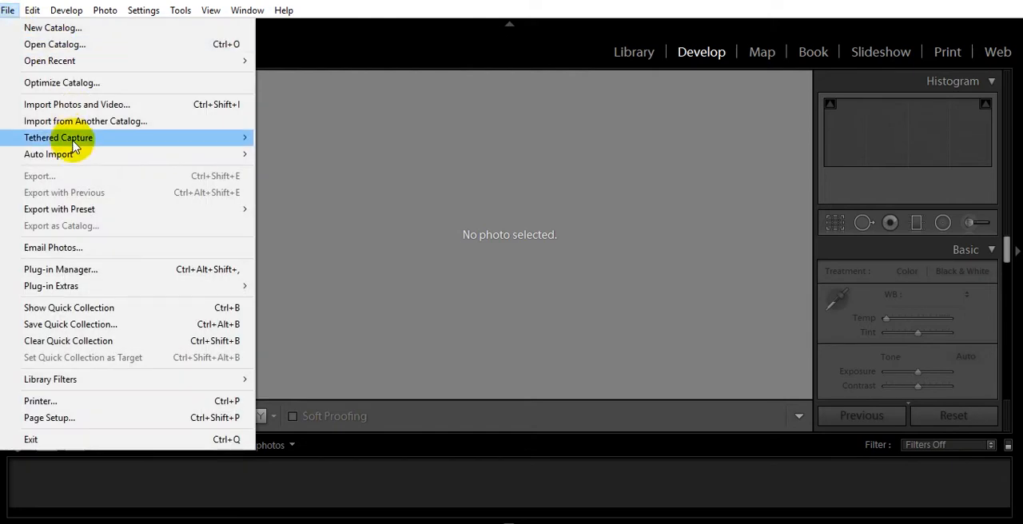
left_click(79, 105)
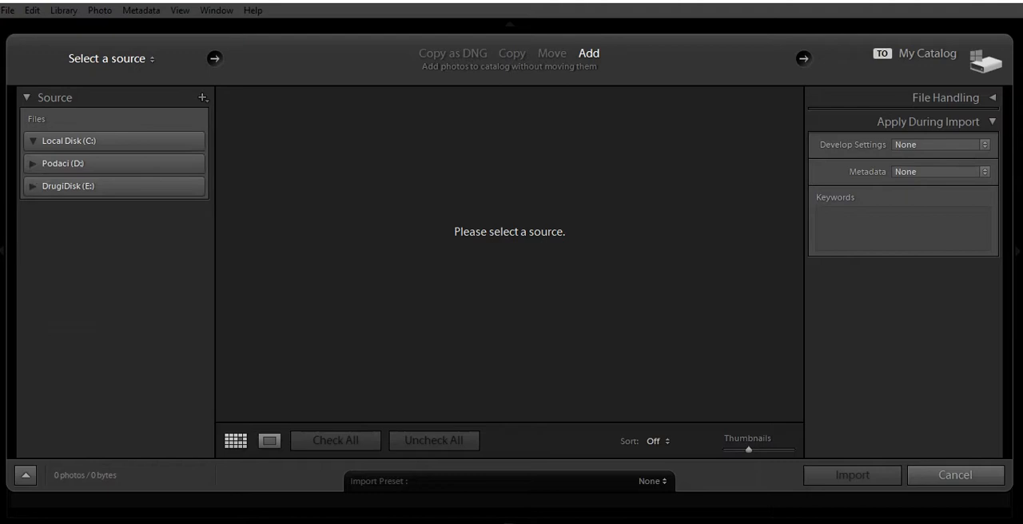
key("super+e")
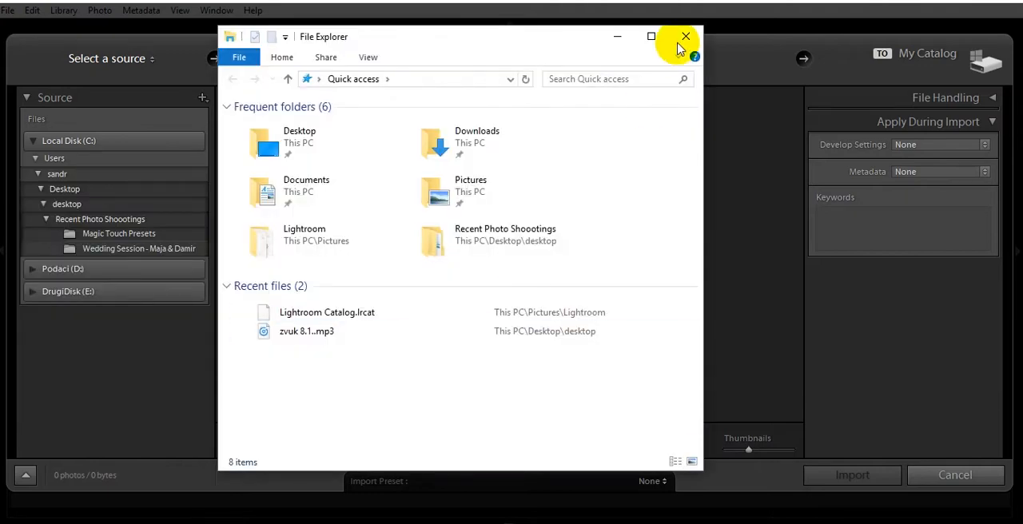
left_click(617, 37)
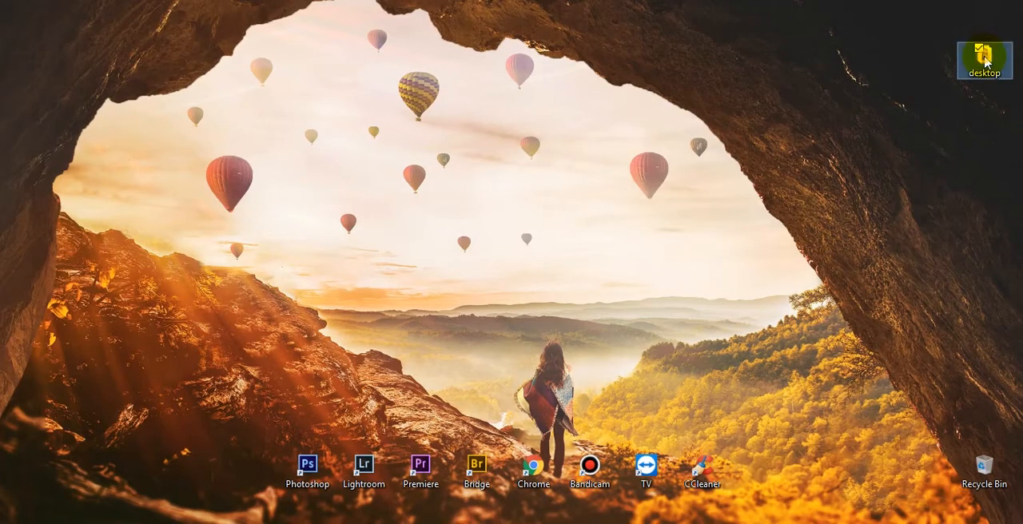
double_click(985, 61)
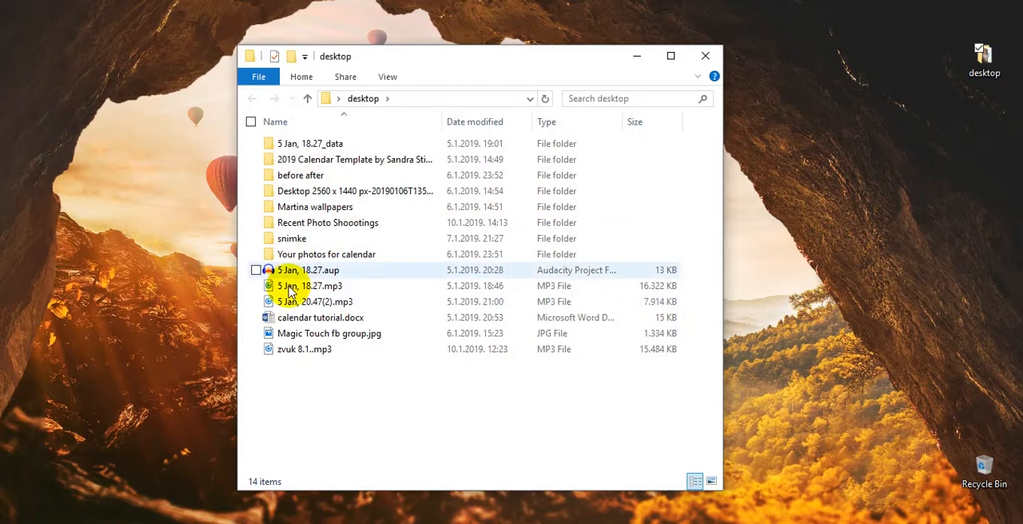
left_click(319, 230)
left_click_drag(329, 163, 318, 500)
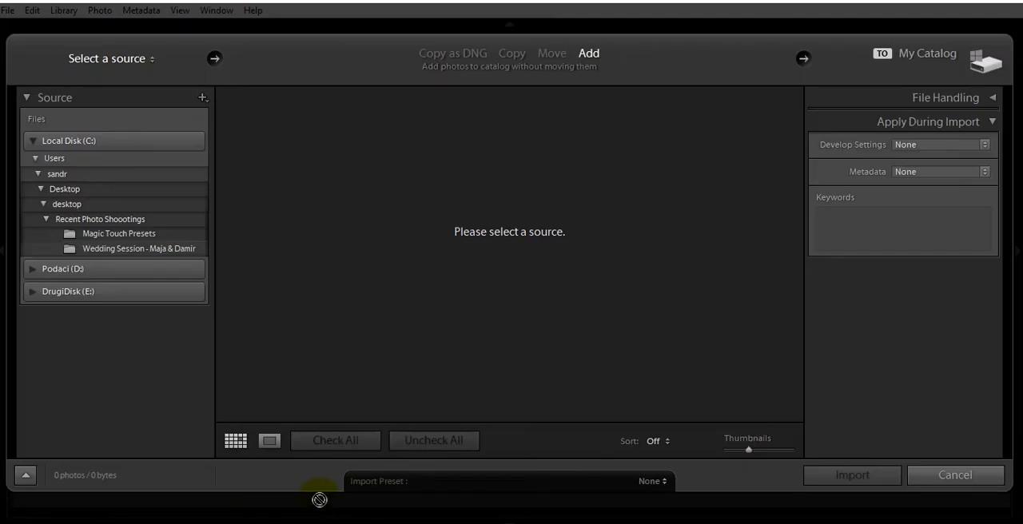
left_click_drag(449, 237, 453, 238)
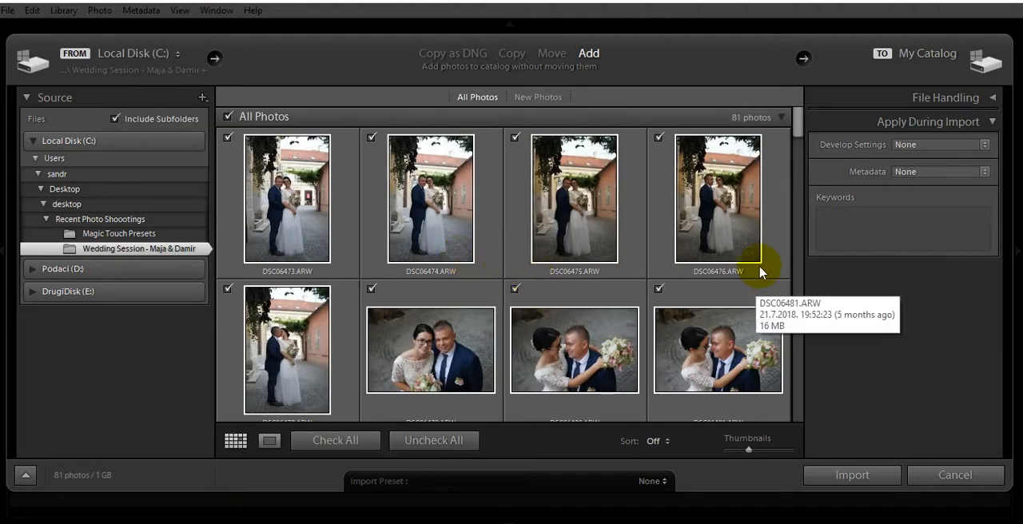
Exclude DSC06474.ARW and DSC06475.ARW, and import the remaining wedding photos without a develop preset.
left_click(372, 139)
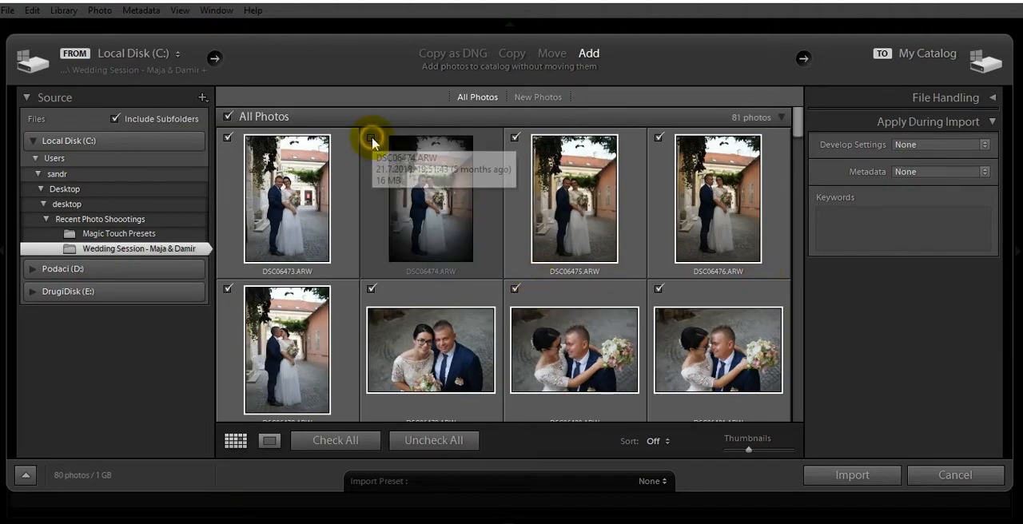
left_click(513, 139)
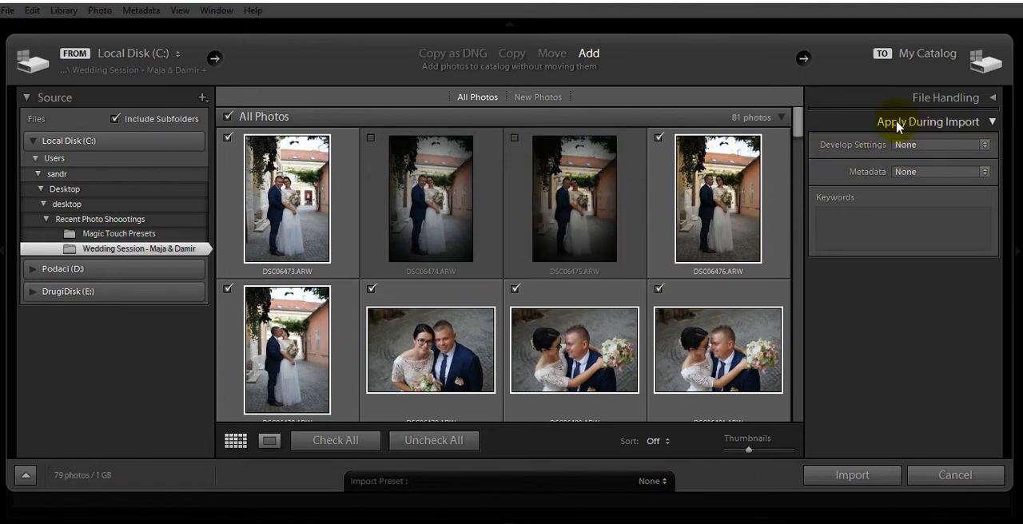
left_click(990, 140)
mouse_move(917, 304)
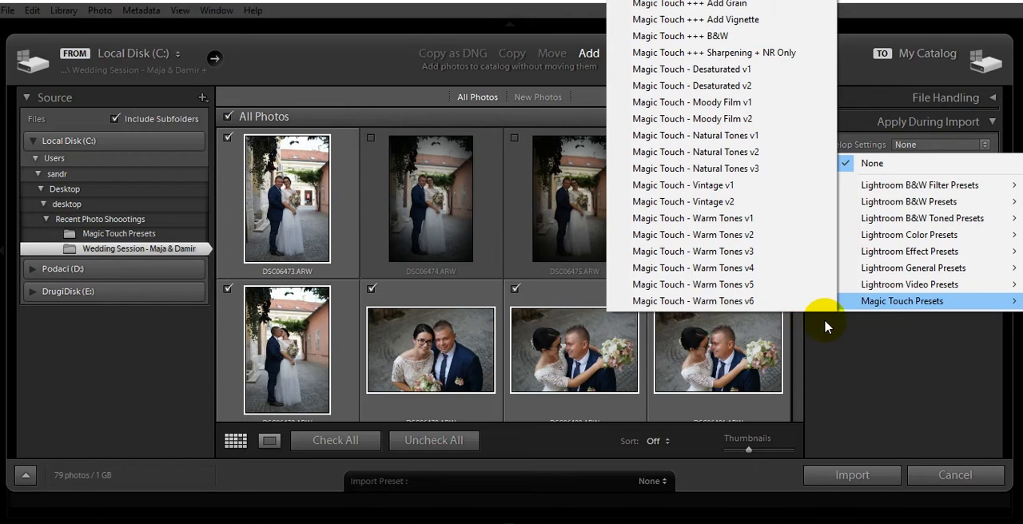
left_click(924, 354)
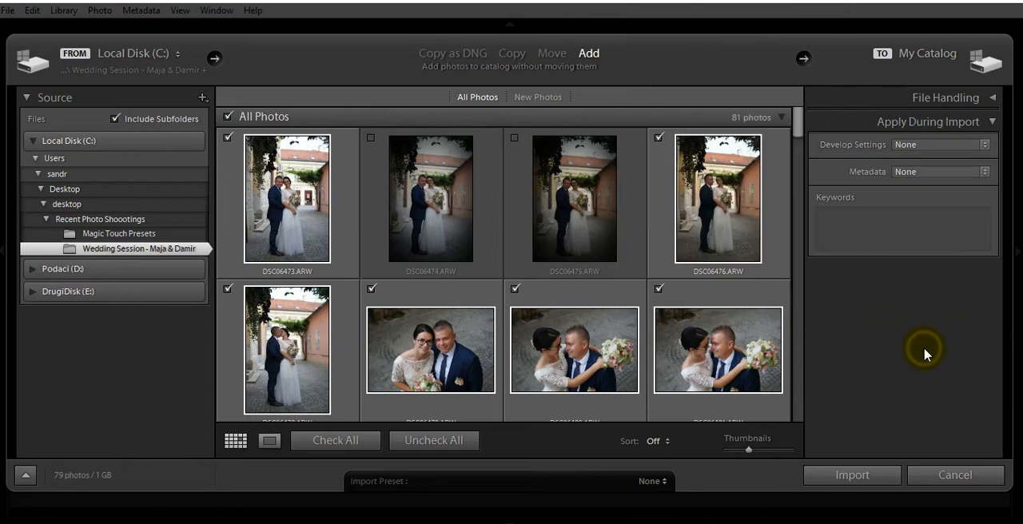
left_click(816, 474)
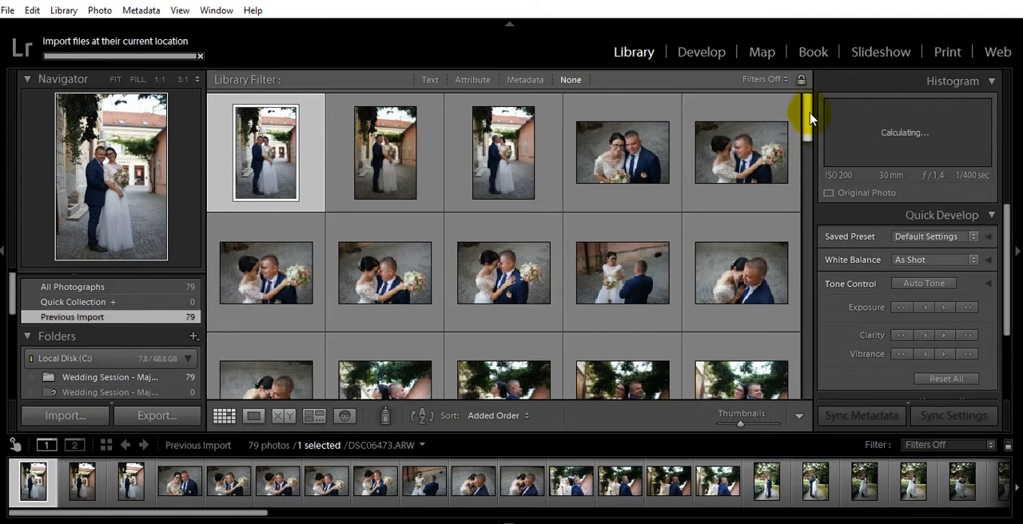
Select photos 43 to 48 of the couple by the tree and apply the Magic Touch - Natural Tones v1 preset.
left_click_drag(808, 113, 806, 299)
left_click(480, 212)
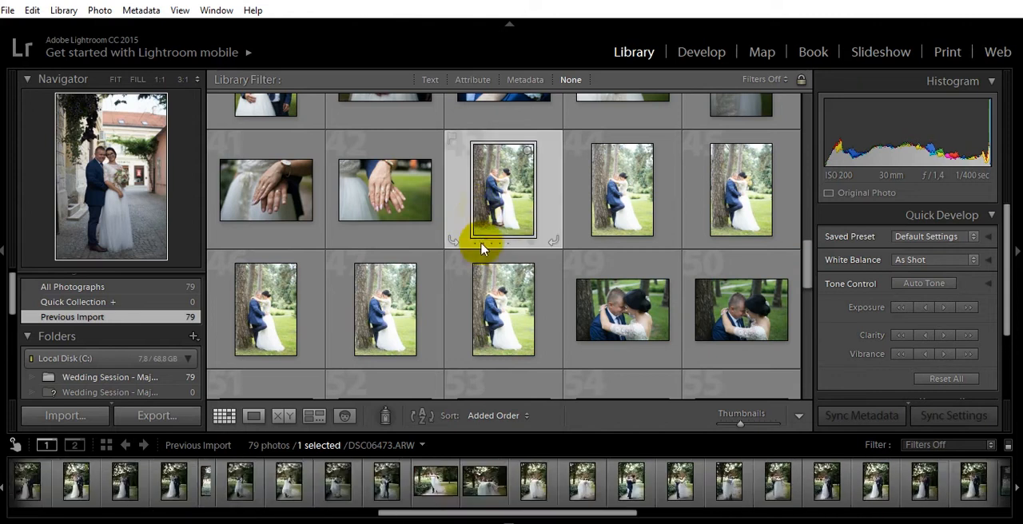
left_click(500, 290, "shift")
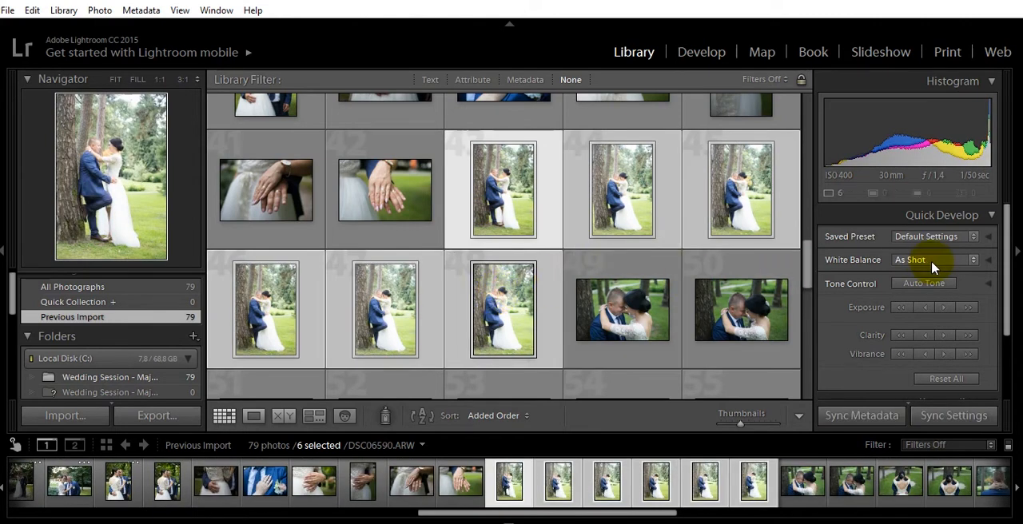
left_click(978, 239)
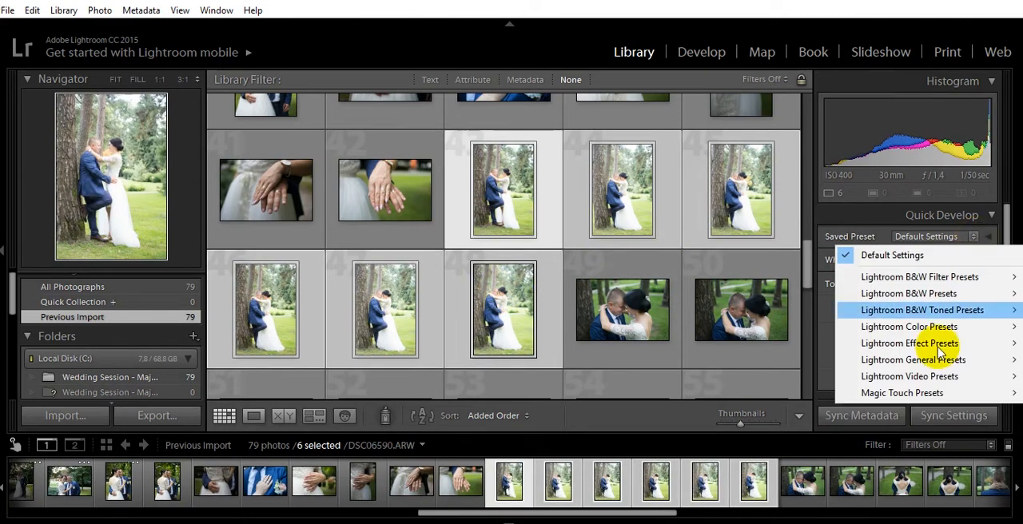
mouse_move(926, 393)
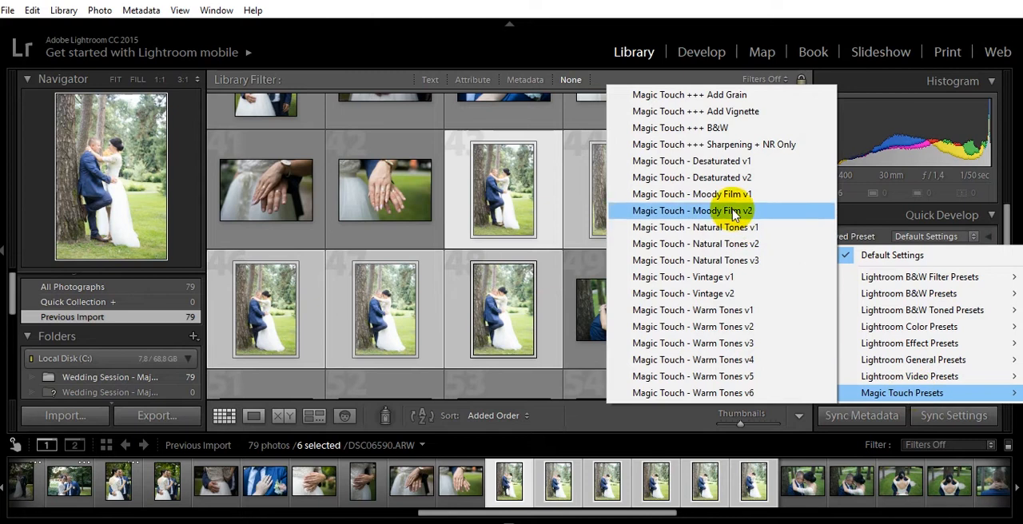
left_click(714, 229)
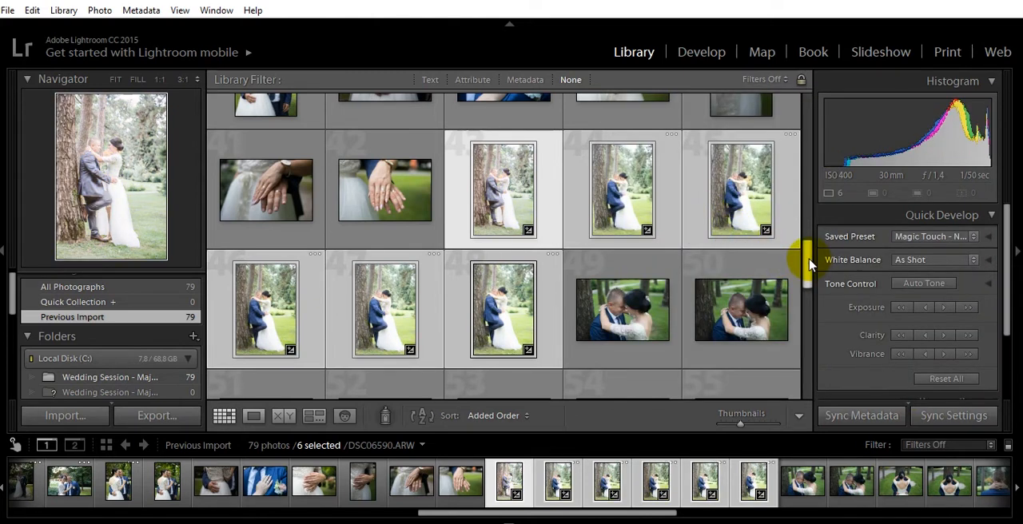
Look through the Magic Touch presets offered as saved presets in Quick Develop, and collapse the Histogram.
mouse_move(804, 256)
left_mouse_down()
mouse_move(810, 311)
mouse_move(807, 262)
left_mouse_up()
left_click(974, 241)
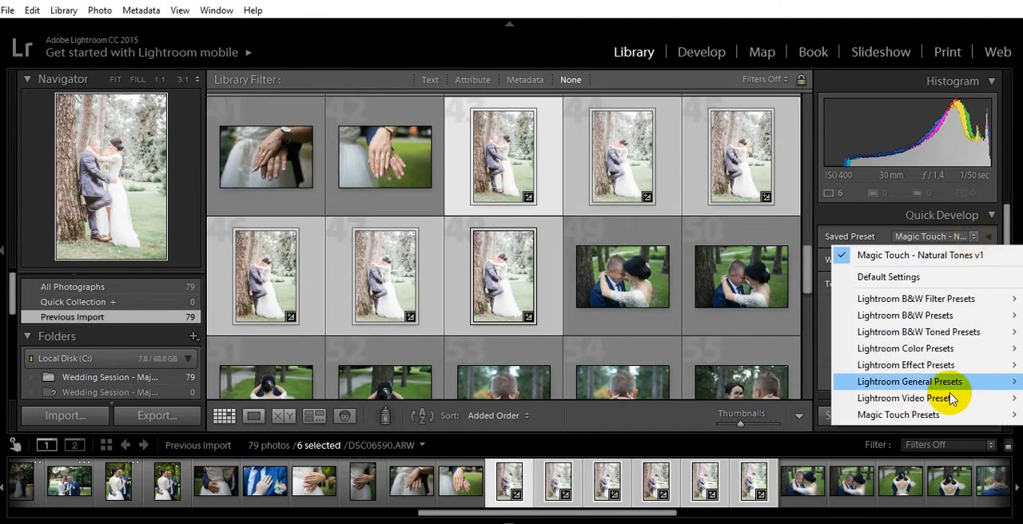
mouse_move(940, 414)
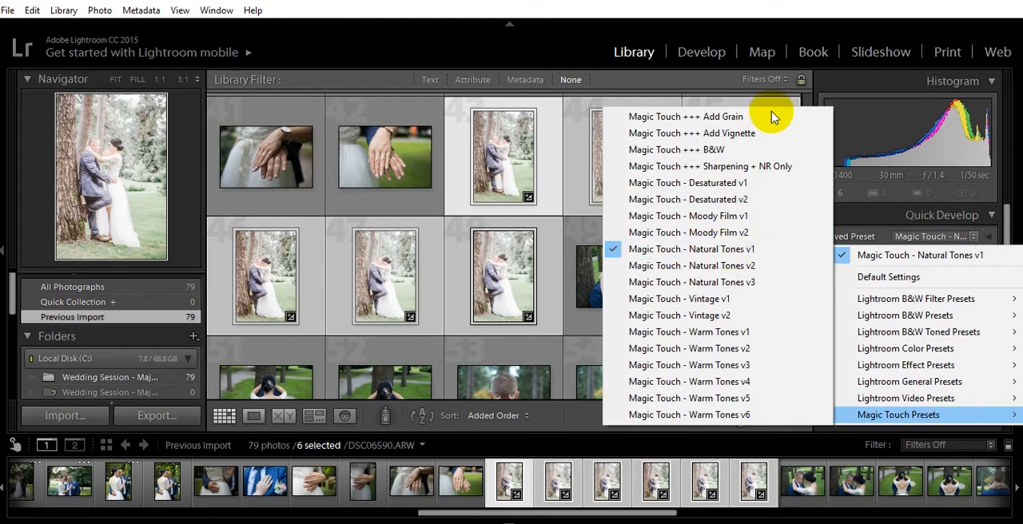
left_click(824, 87)
left_click(824, 87)
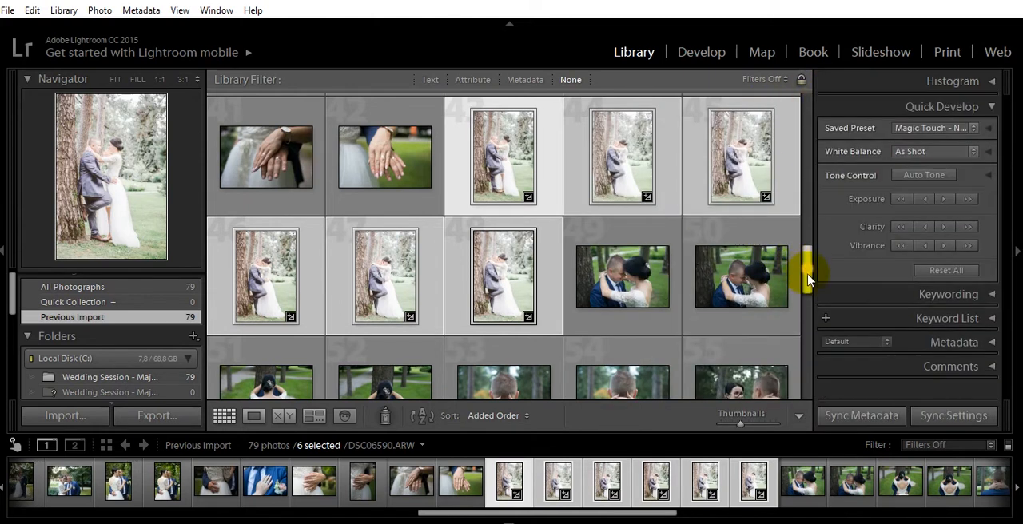
Select photos 53 to 63 and apply a Magic Touch - Warm Tones preset to all of them.
left_click_drag(804, 270, 810, 319)
key("Down")
left_click(526, 298, "shift")
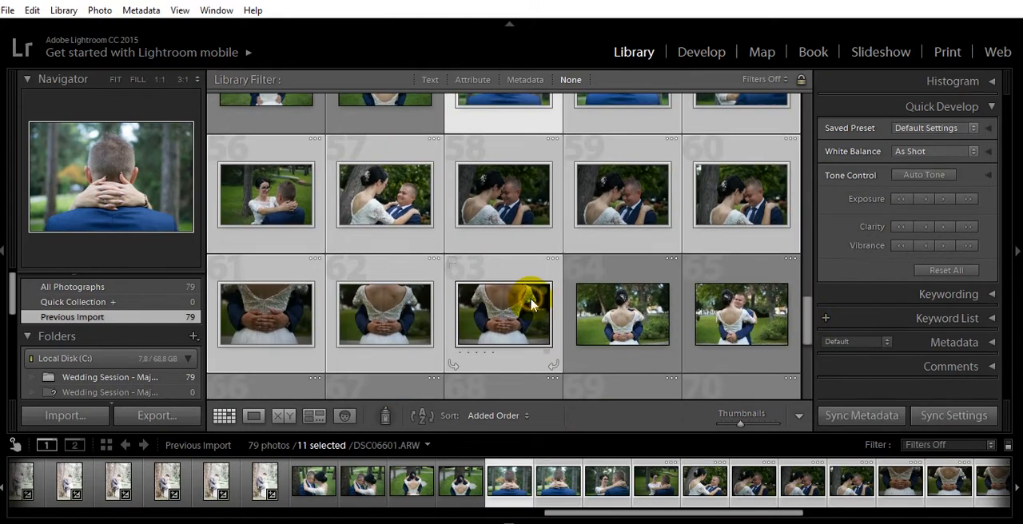
left_click(976, 131)
mouse_move(959, 281)
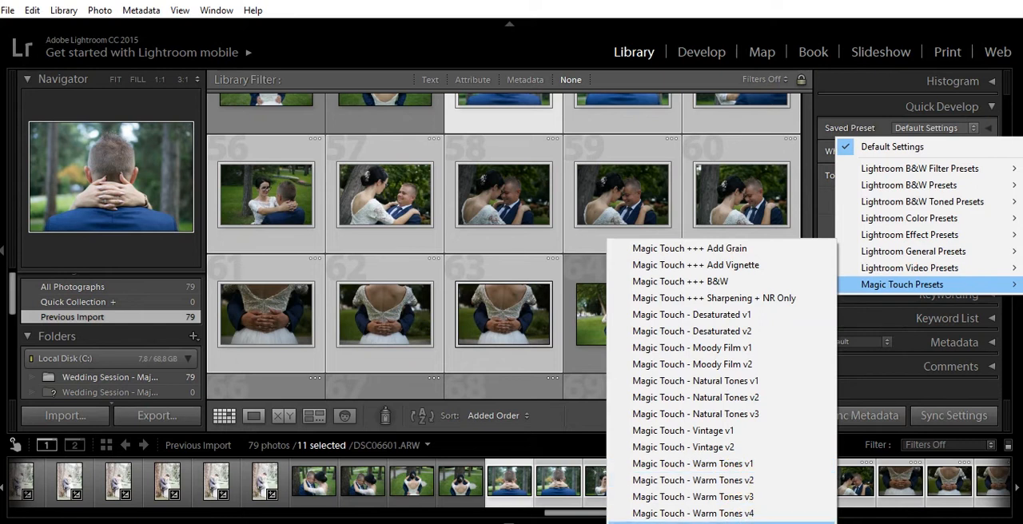
left_click(758, 513)
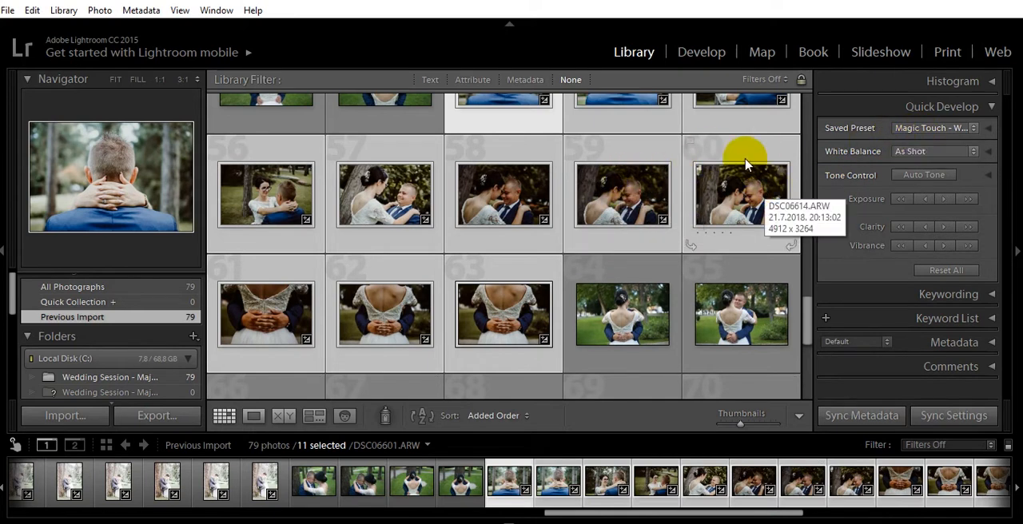
Open DSC06601.ARW in the Develop module and hide the module picker.
left_click(695, 60)
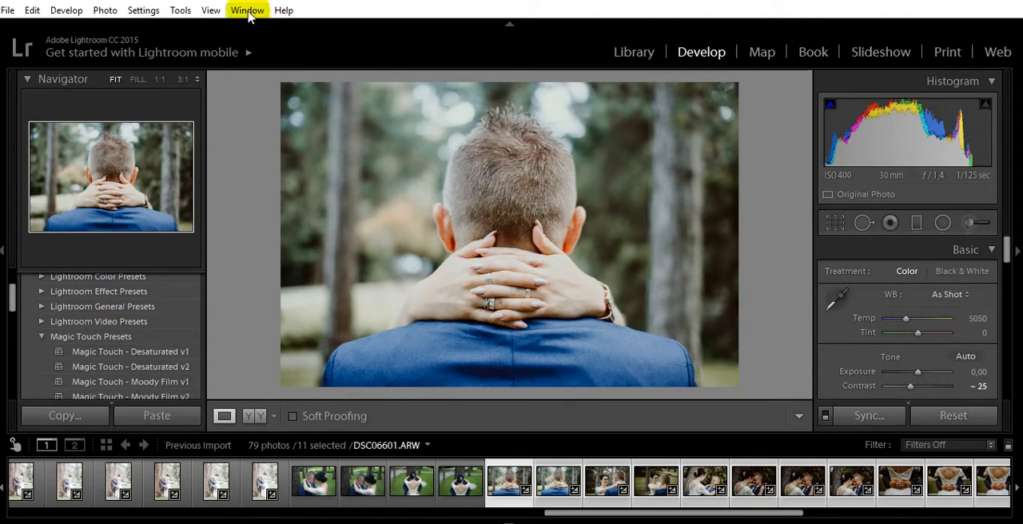
left_click(249, 14)
left_click(505, 461)
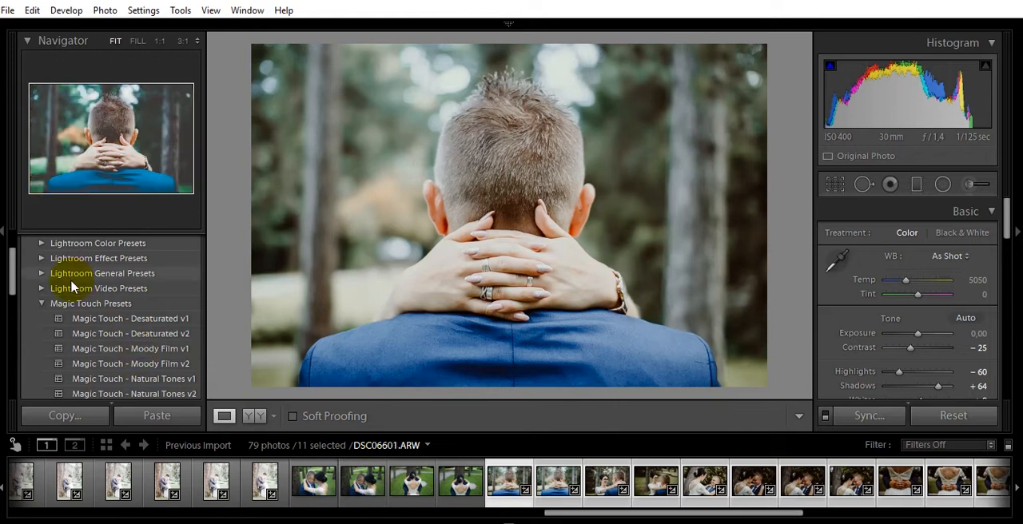
Preview the Magic Touch presets on DSC06601.ARW in the Navigator without applying any.
scroll(79, 277, "up", 3)
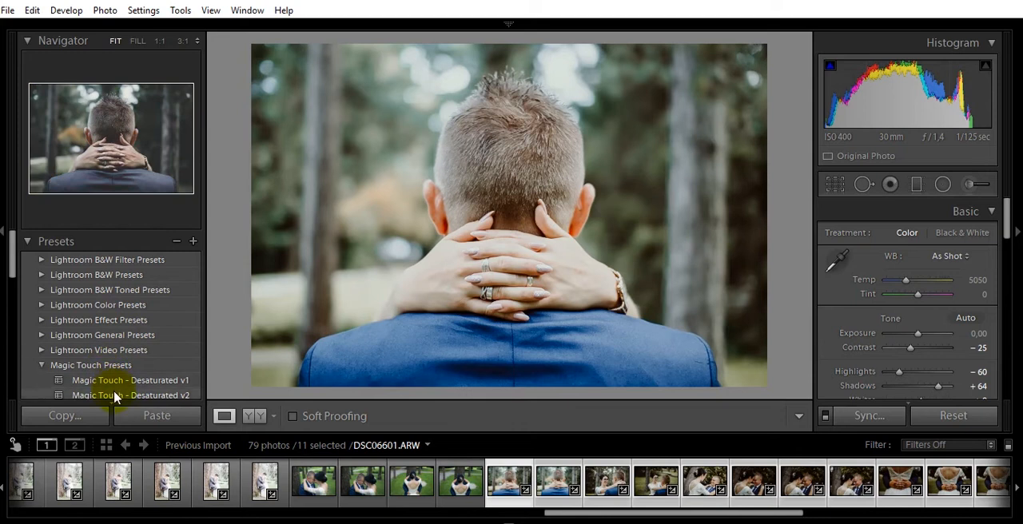
scroll(114, 397, "down", 3)
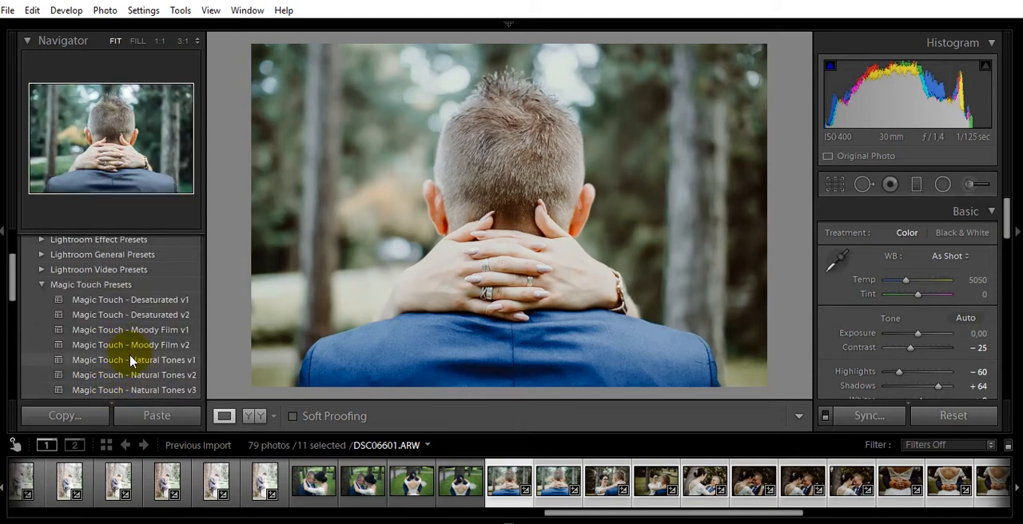
scroll(134, 389, "down", 3)
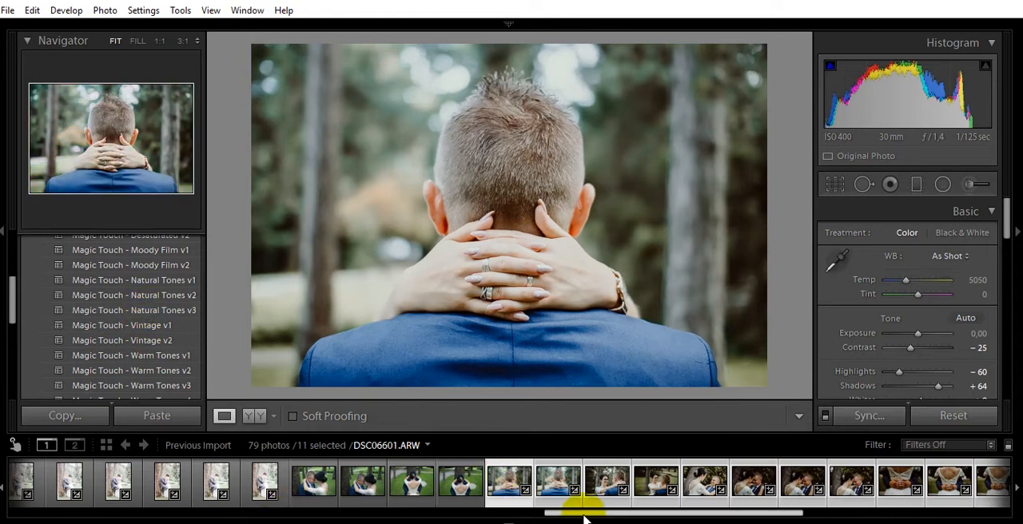
Open DSC06590.ARW, the first photo of the couple by the tree, and lower its exposure to -1,07.
left_click_drag(584, 520, 506, 513)
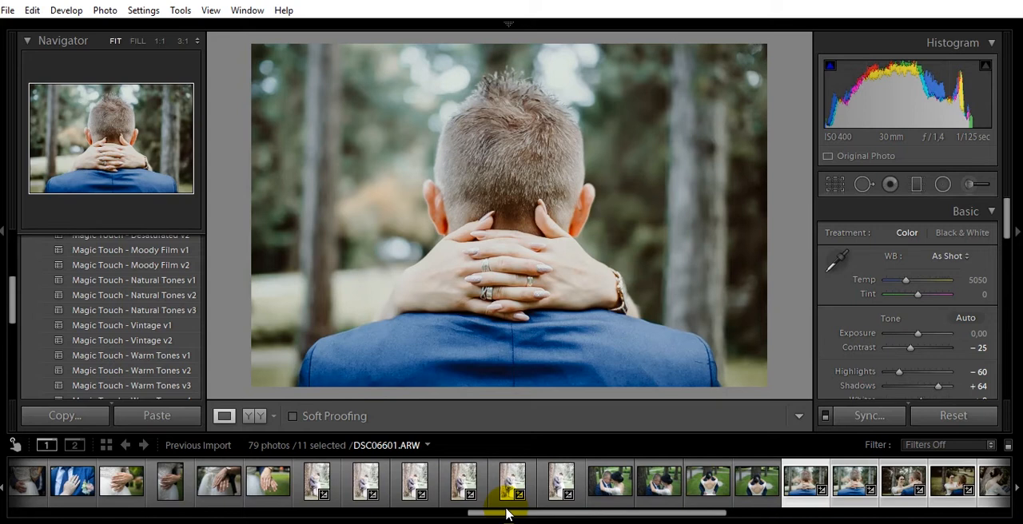
left_click(314, 483)
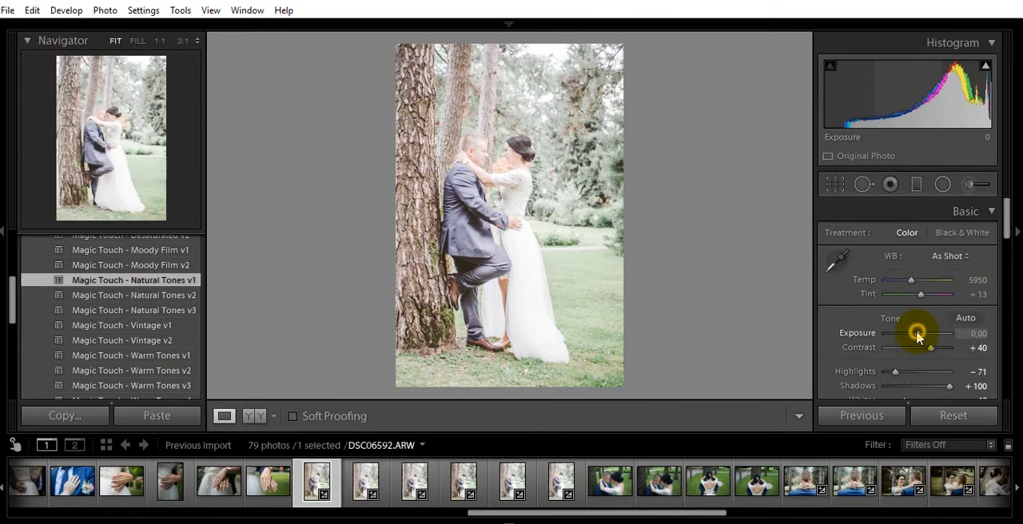
left_click_drag(917, 338, 911, 338)
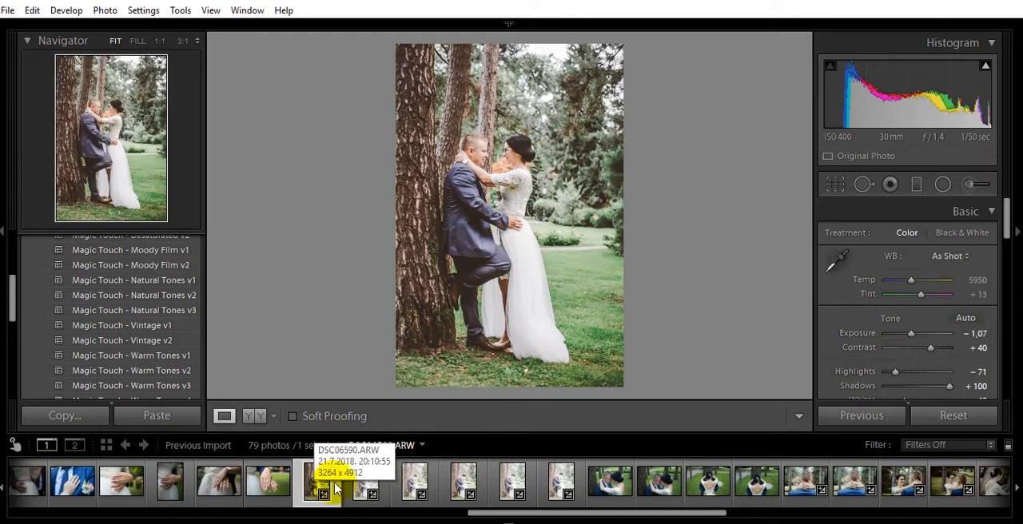
Select all six couple-by-the-tree photos with DSC06590.ARW as the source and synchronize its develop settings, including exposure, to the others.
left_click(366, 483, "ctrl")
left_click(412, 483, "ctrl")
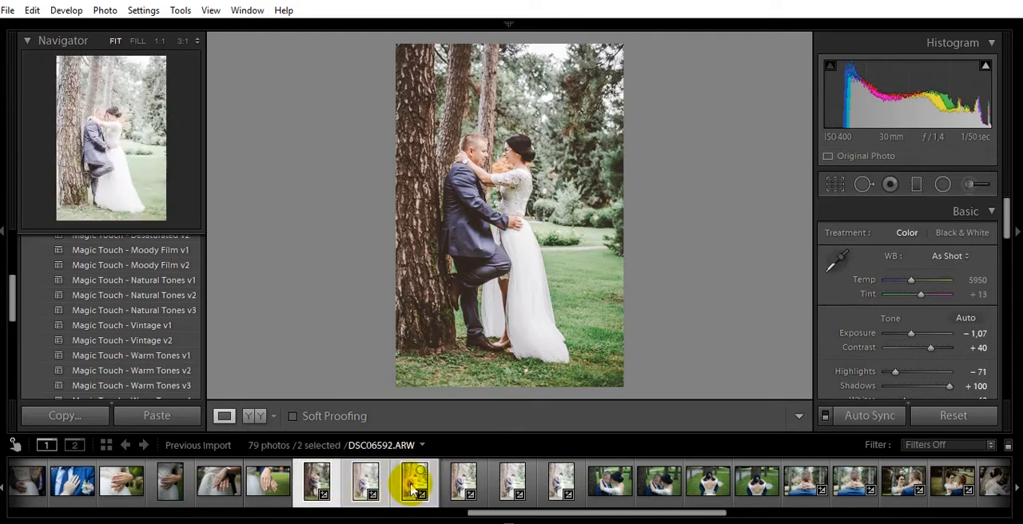
left_click(462, 484, "ctrl")
left_click(511, 485, "ctrl")
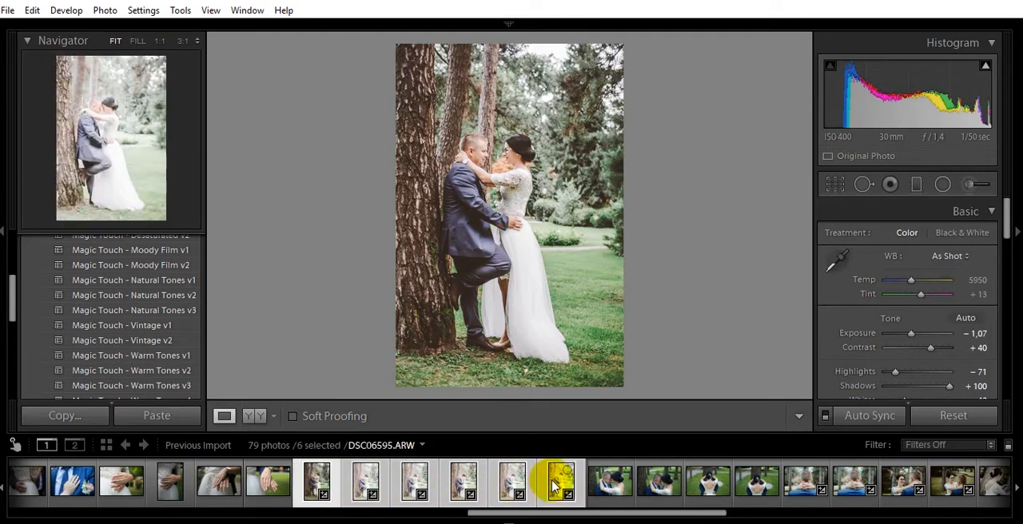
left_click(317, 482)
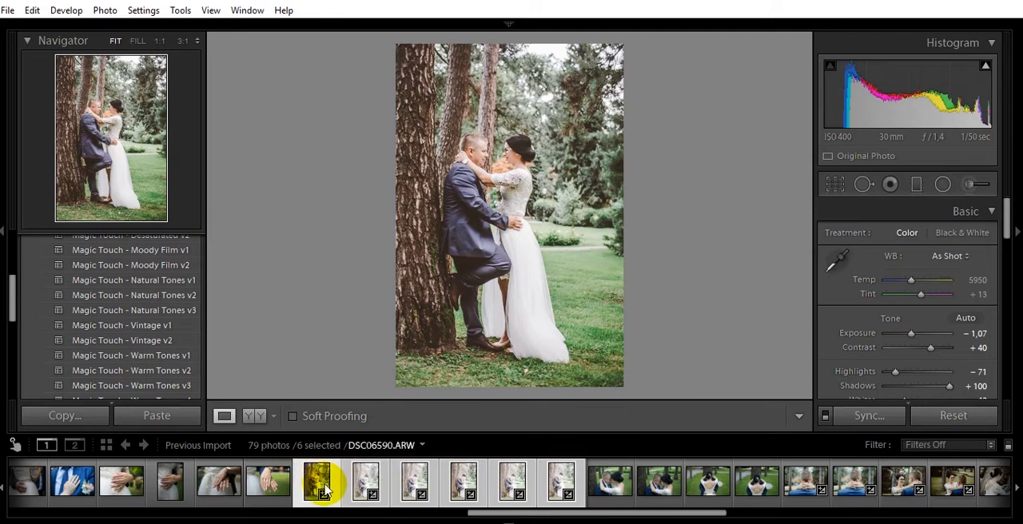
left_click(417, 482)
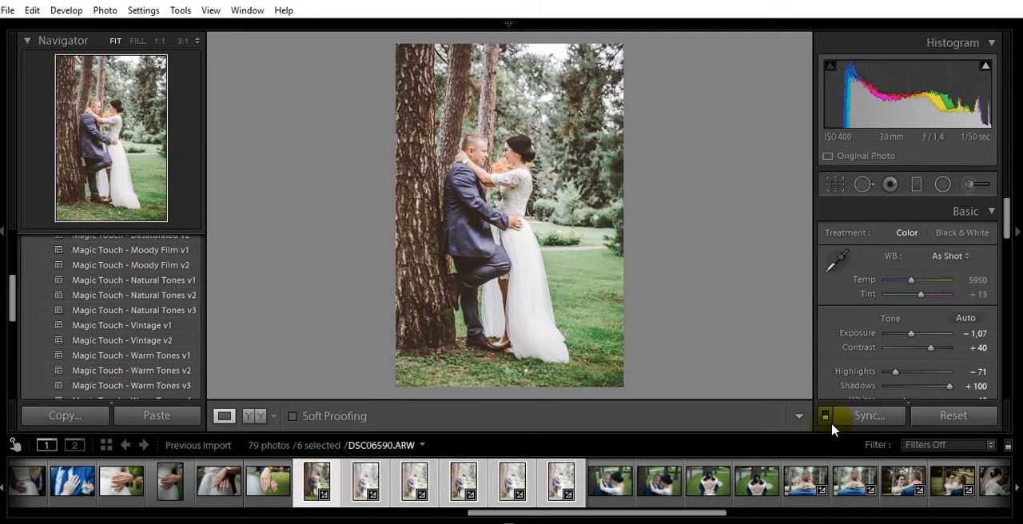
left_click(871, 416)
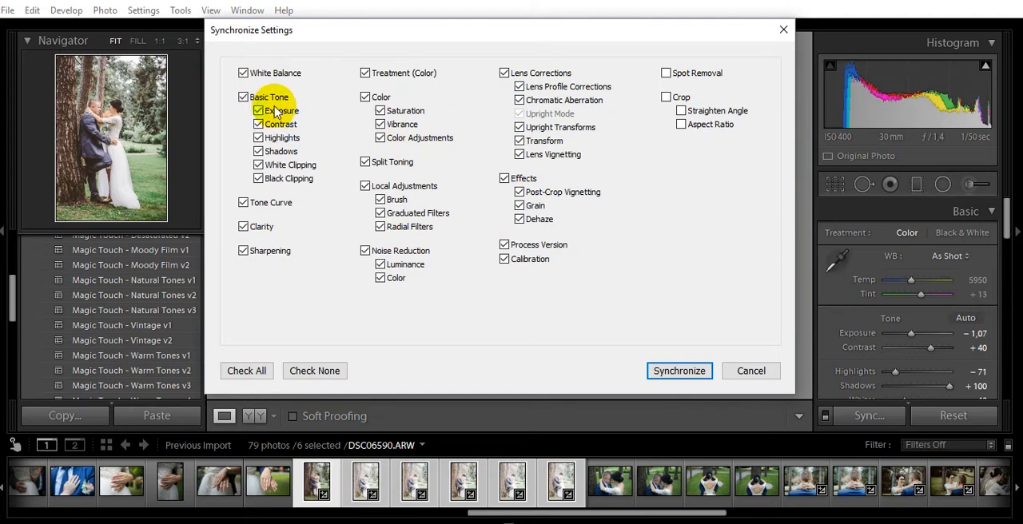
left_click(679, 371)
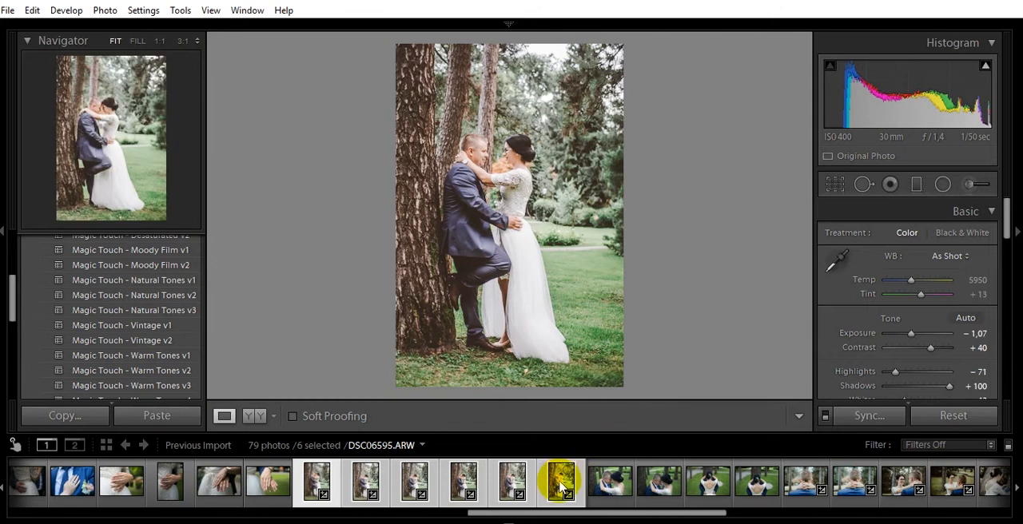
Make DSC06594.ARW the active photo and add DSC06601, DSC06602, DSC06604, DSC06606 and DSC06609 to the six selected photos.
left_click(513, 481)
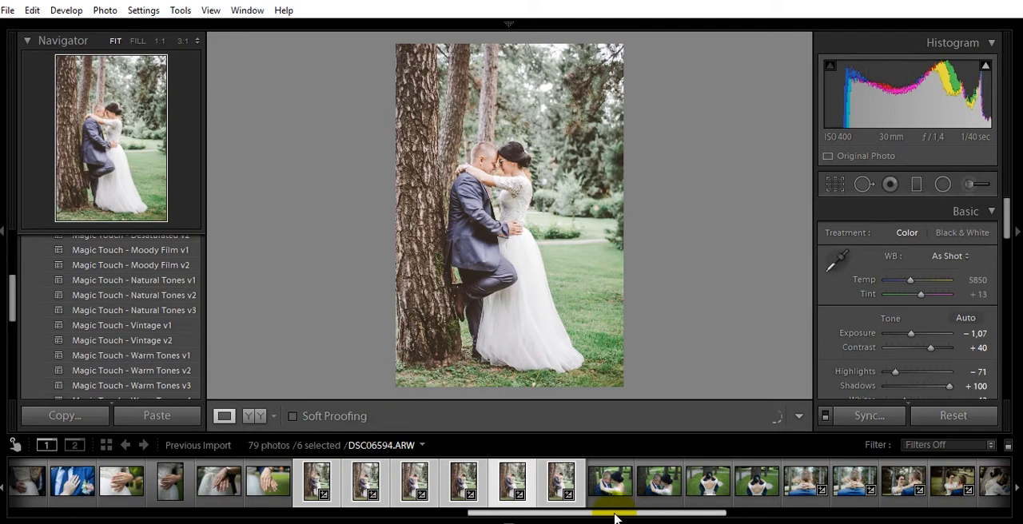
left_click_drag(614, 514, 624, 514)
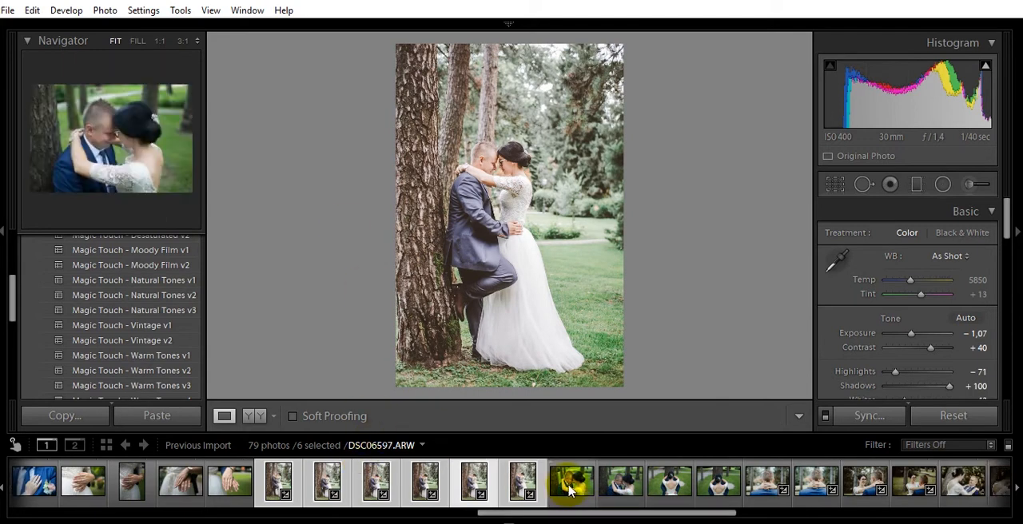
left_click(767, 481, "ctrl")
left_click(816, 482, "ctrl")
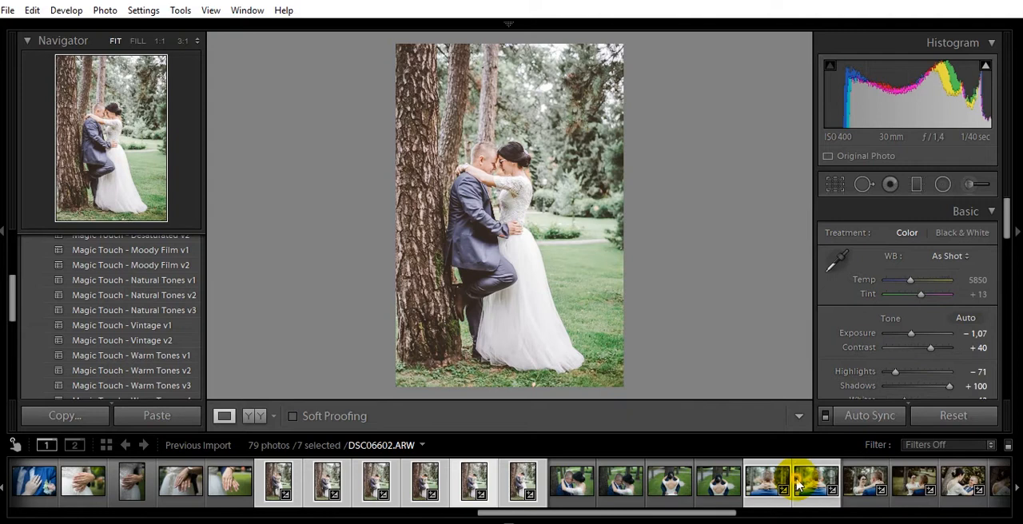
left_click(867, 482, "ctrl")
left_click(913, 482, "ctrl")
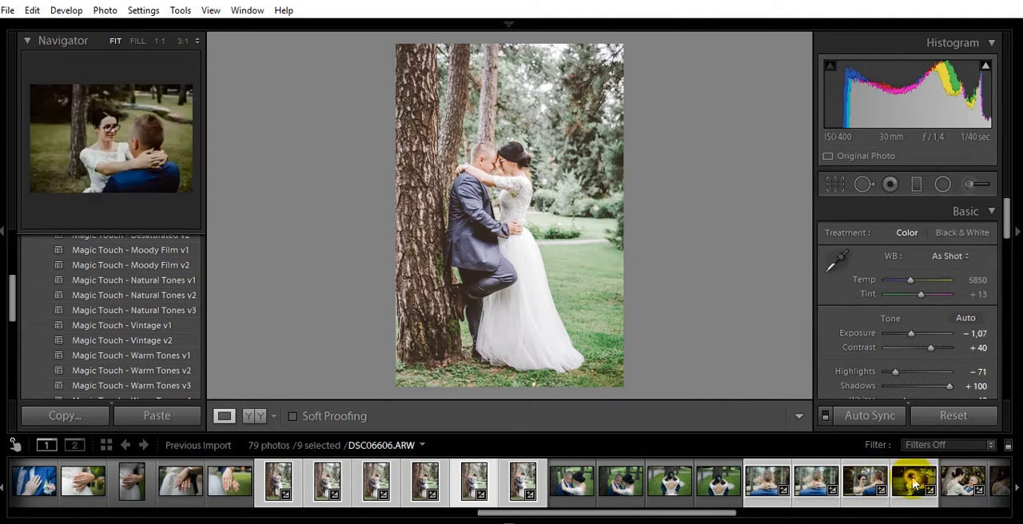
left_click(959, 482, "ctrl")
Export the selected photos as JPEG at quality 100 in sRGB to the Untitled Export subfolder of the original photos' folder.
left_click(17, 11)
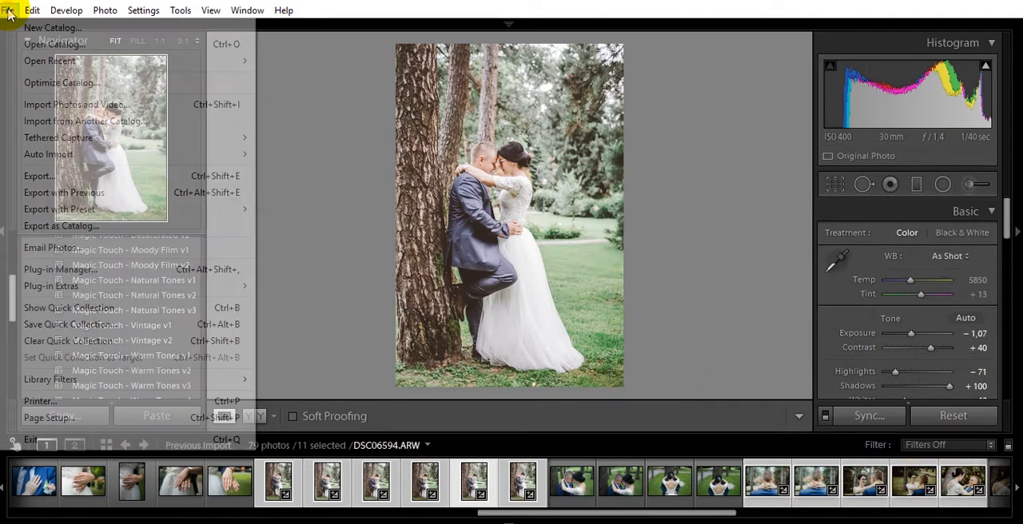
left_click(51, 178)
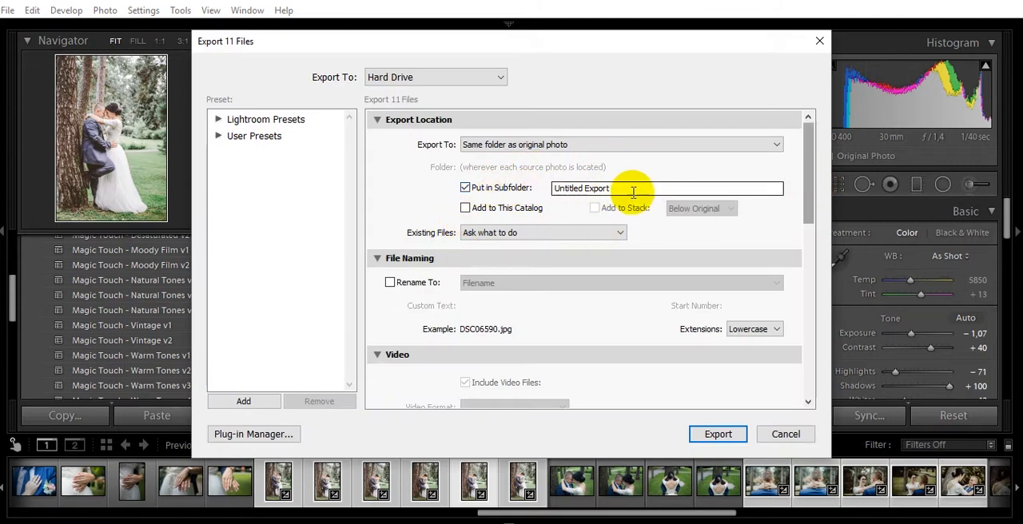
left_click_drag(809, 187, 785, 288)
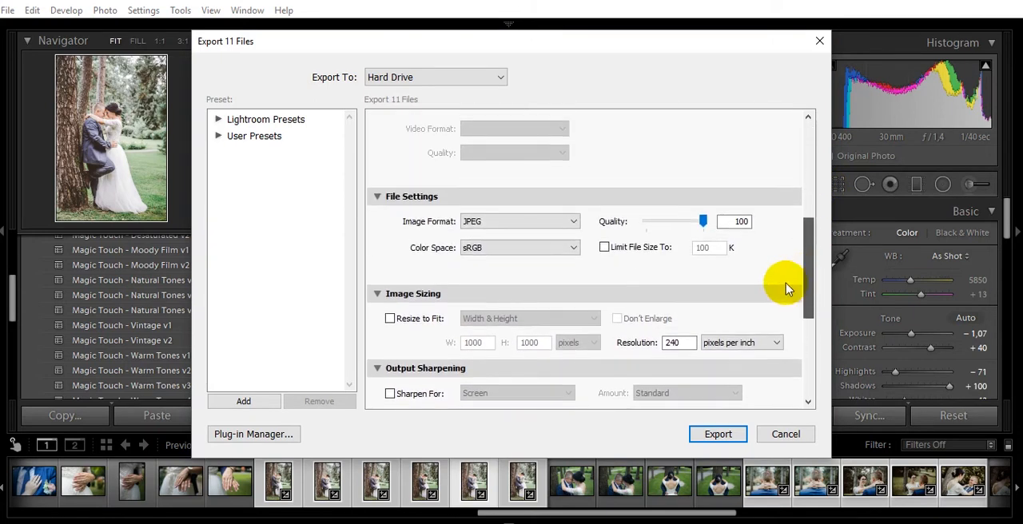
left_click(501, 229)
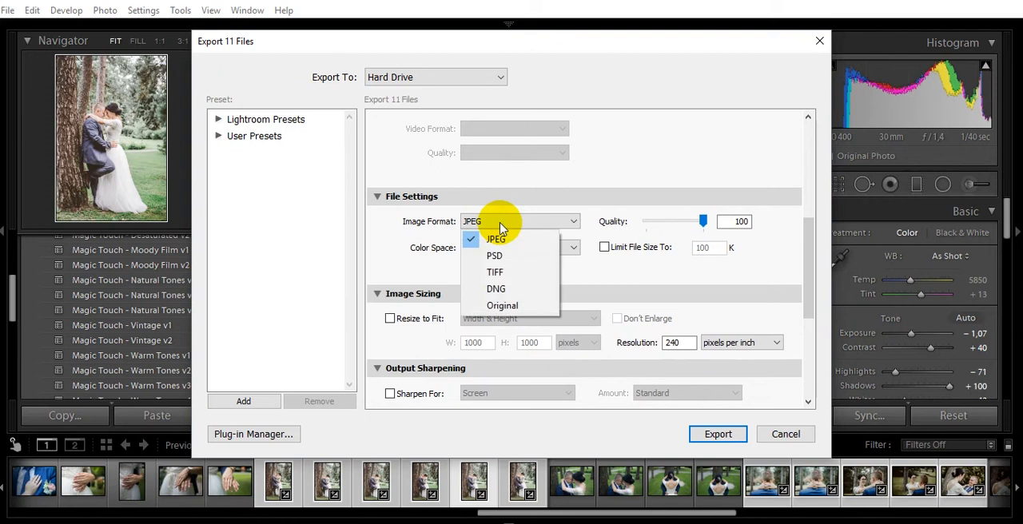
left_click(701, 224)
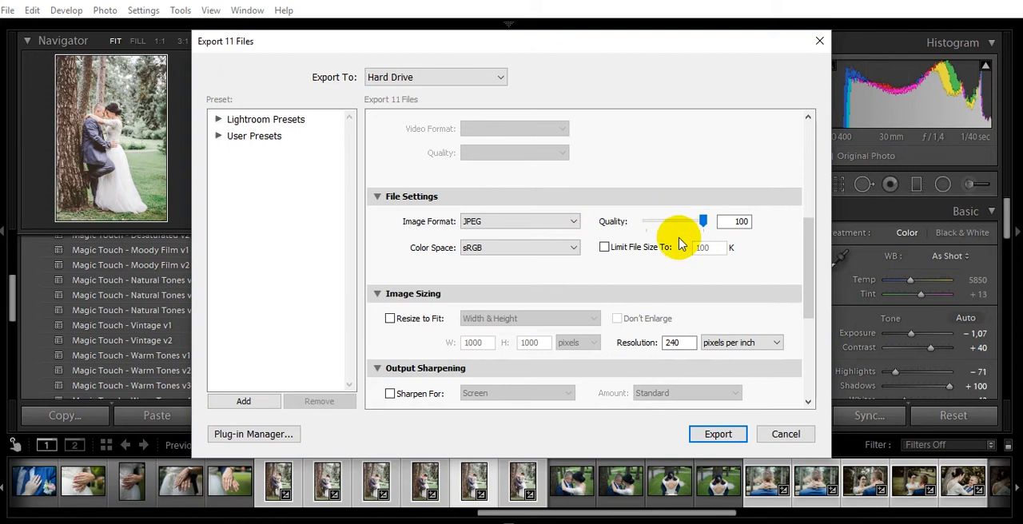
left_click(716, 435)
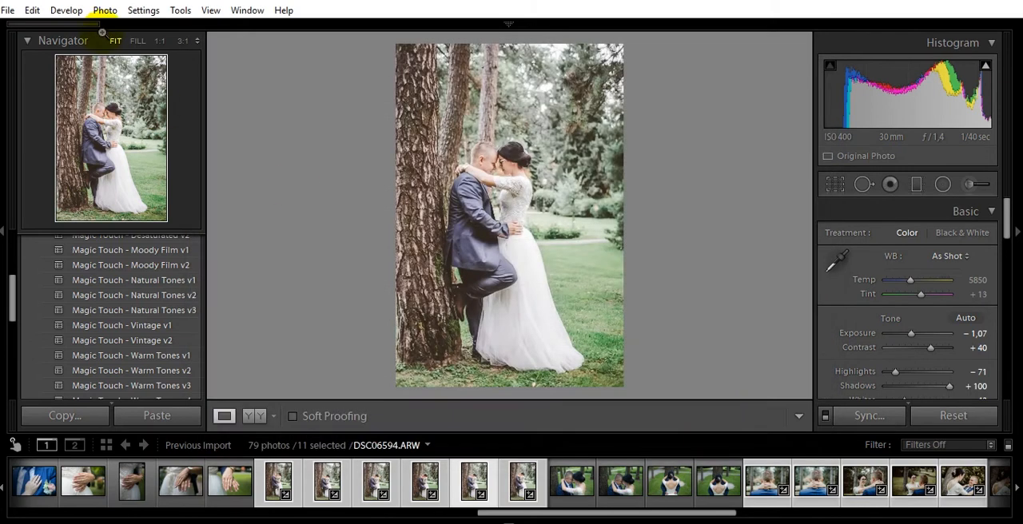
mouse_move(80, 33)
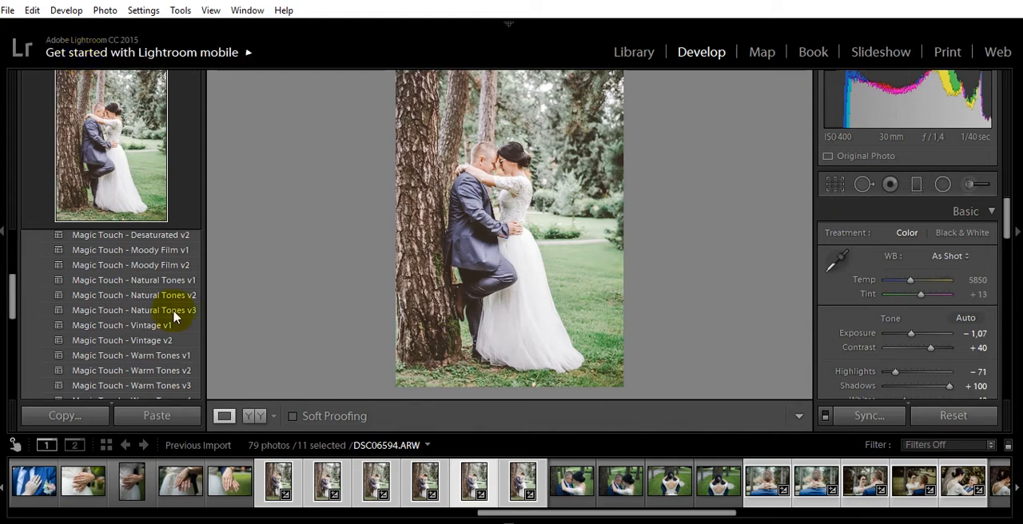
Switch to File Explorer, open the wedding session's Untitled Export folder to check the exported JPEGs, and minimize the window.
mouse_move(200, 523)
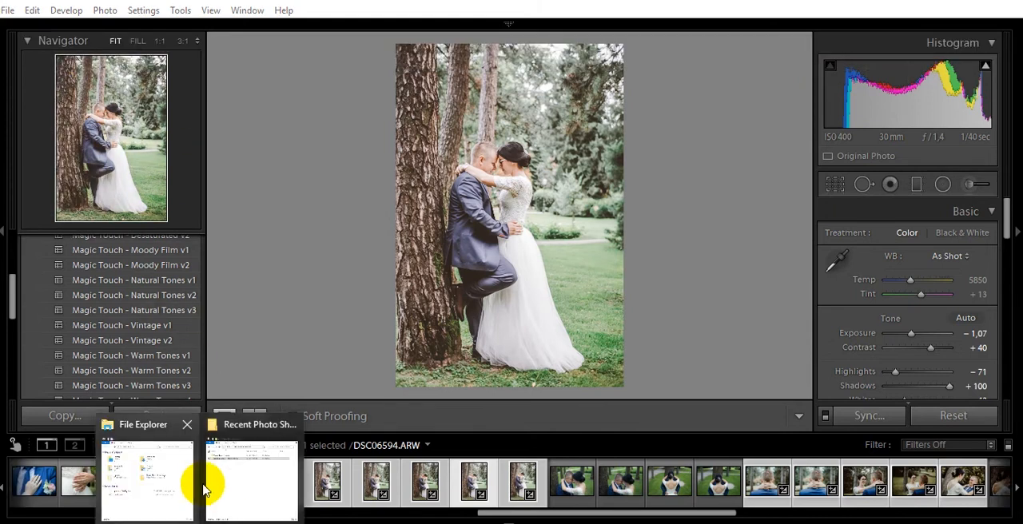
left_click(245, 484)
double_click(384, 164)
double_click(315, 164)
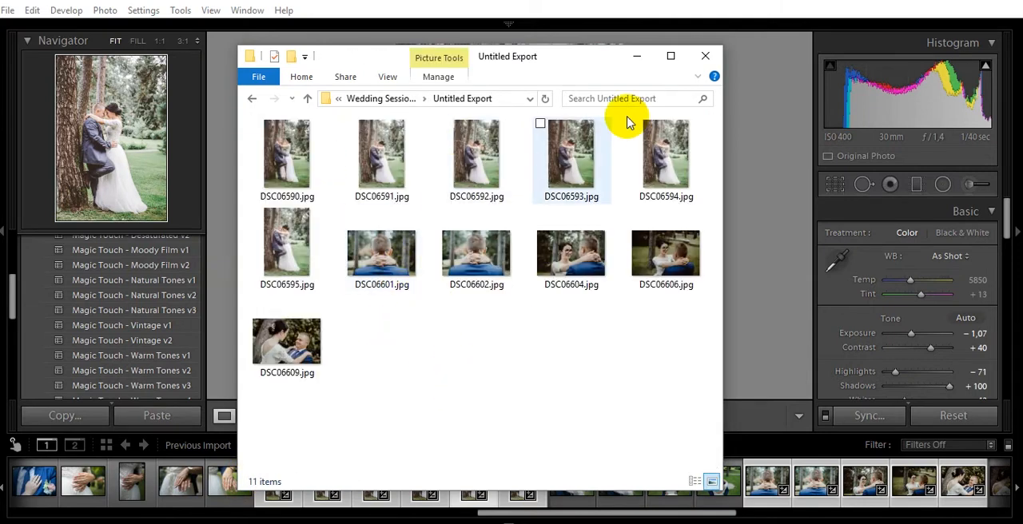
left_click(637, 58)
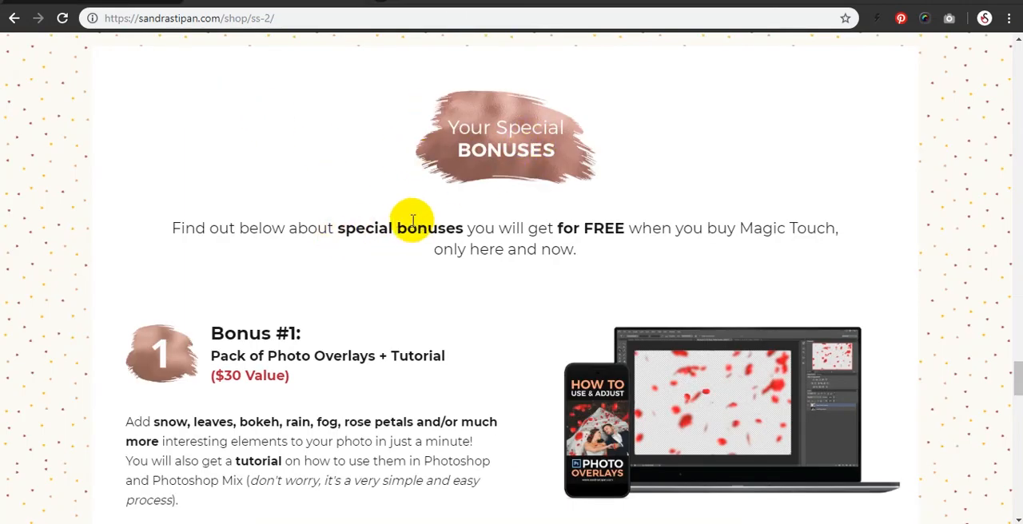
Read through the special bonuses offered with Magic Touch on the shop page in the browser.
left_click_drag(221, 356, 369, 366)
scroll(404, 360, "down", 7)
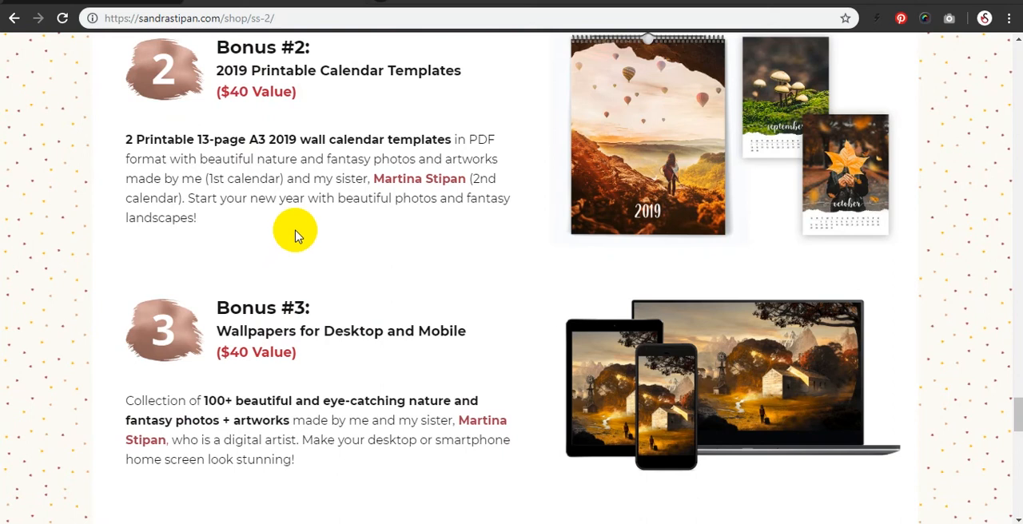
Review the descriptions of the photo overlays, printable calendar templates and wallpapers in the bonuses section again.
scroll(310, 197, "up", 6)
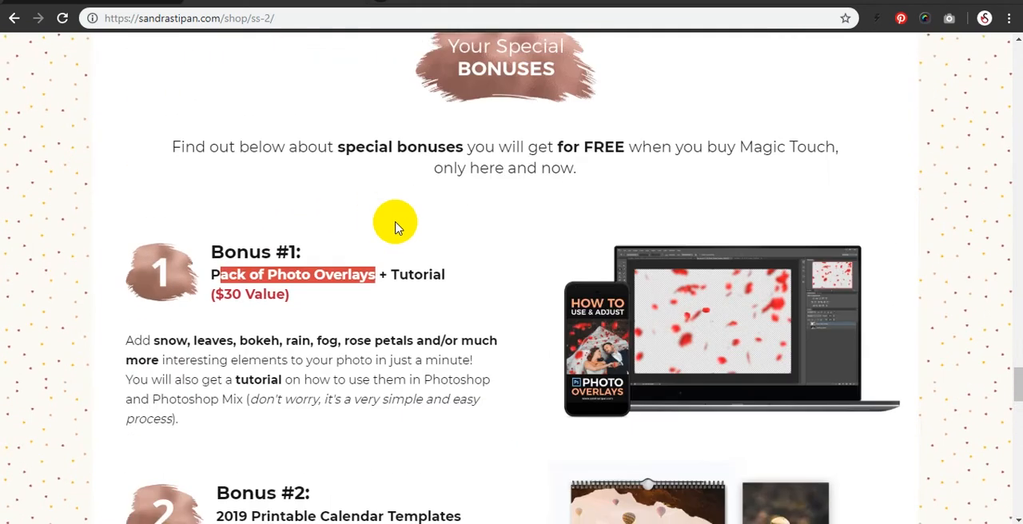
scroll(458, 250, "down", 6)
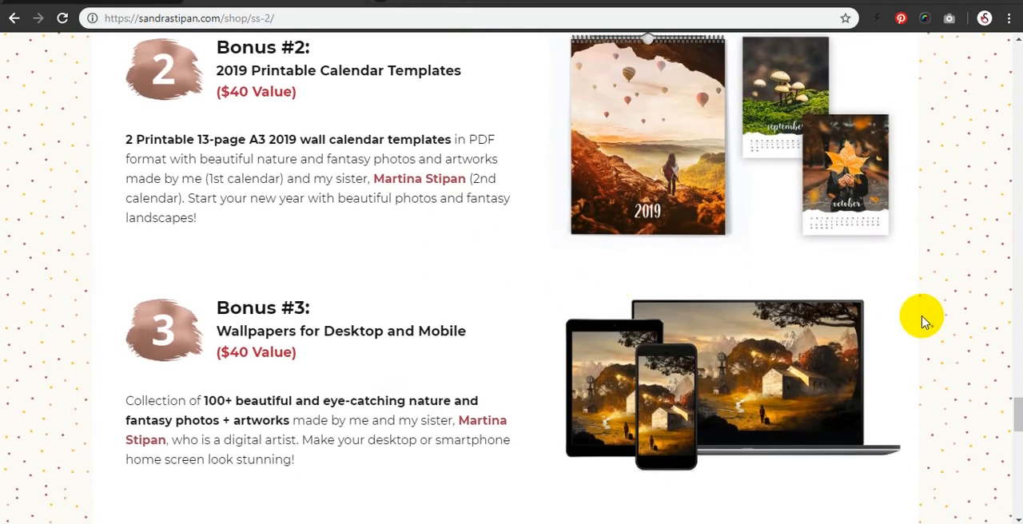
scroll(920, 330, "up", 1)
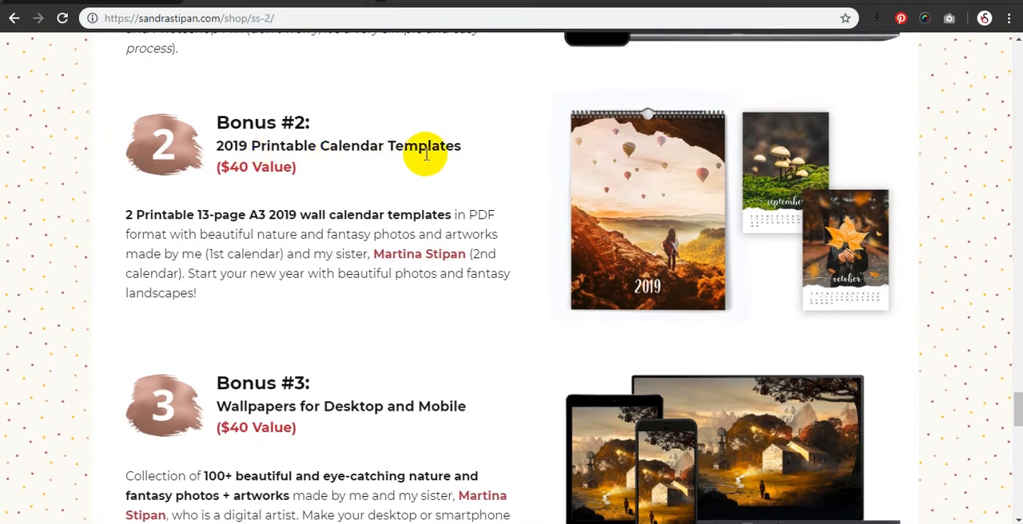
scroll(469, 251, "up", 3)
scroll(468, 250, "up", 1)
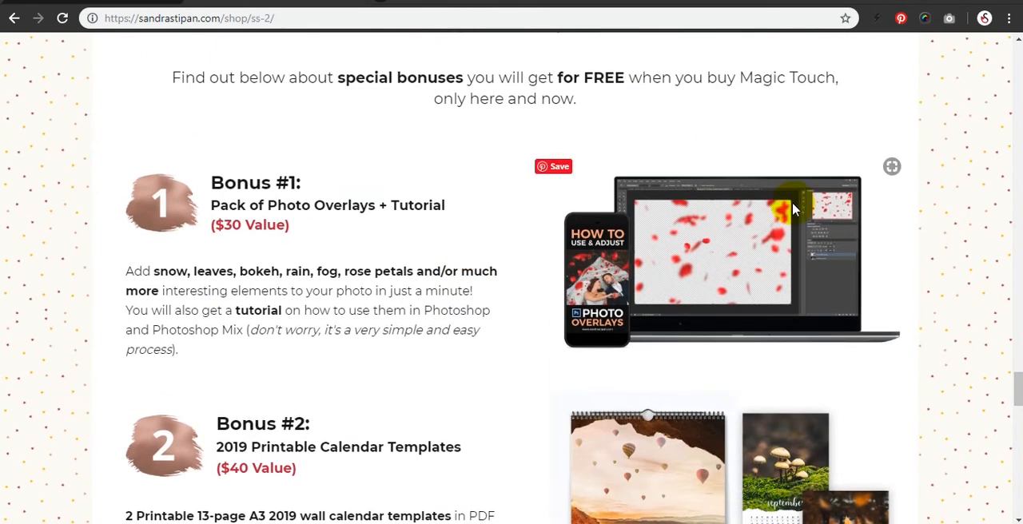
scroll(804, 198, "up", 3)
scroll(804, 209, "down", 9)
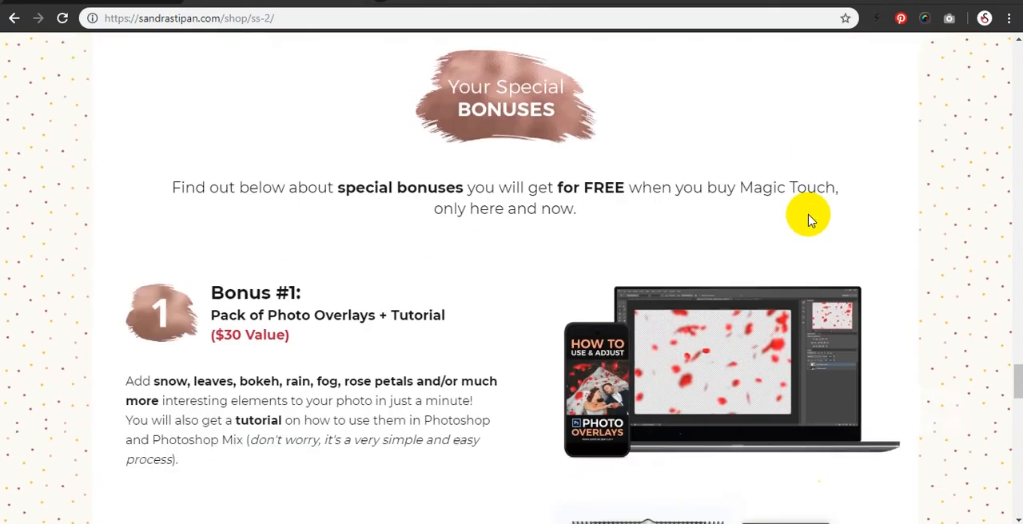
Examine the "What You're Going to Get" summary with its total value and current price, and show the desktop.
scroll(804, 216, "down", 4)
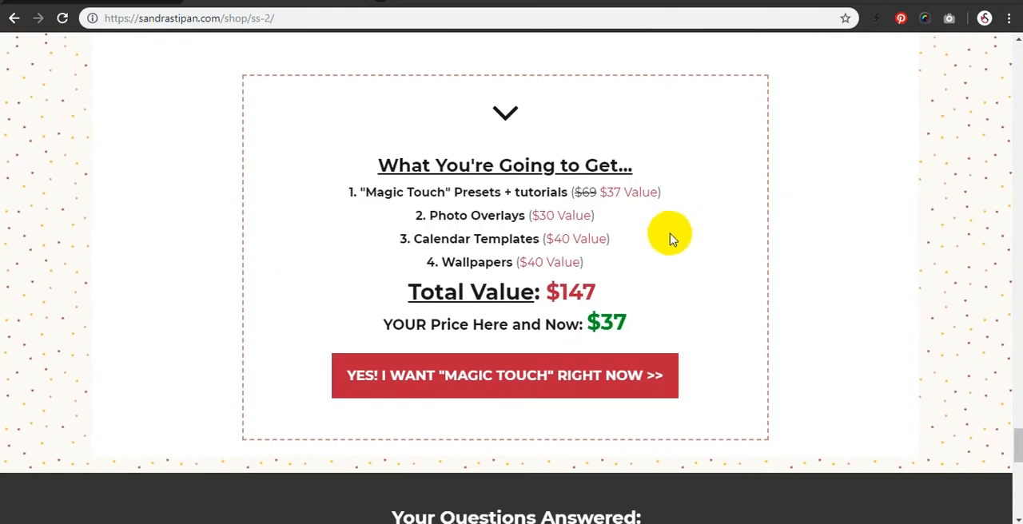
scroll(679, 232, "up", 1)
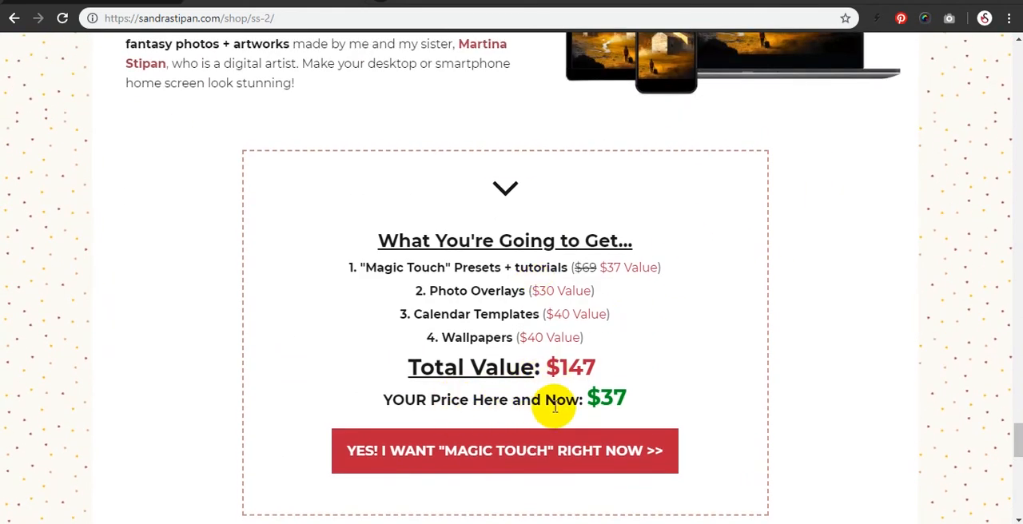
left_click_drag(587, 399, 621, 400)
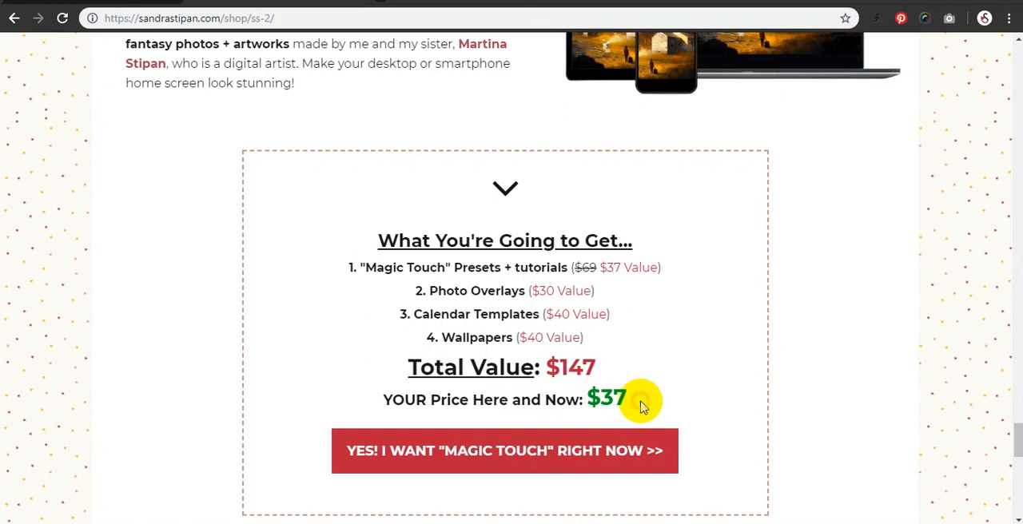
scroll(532, 365, "down", 1)
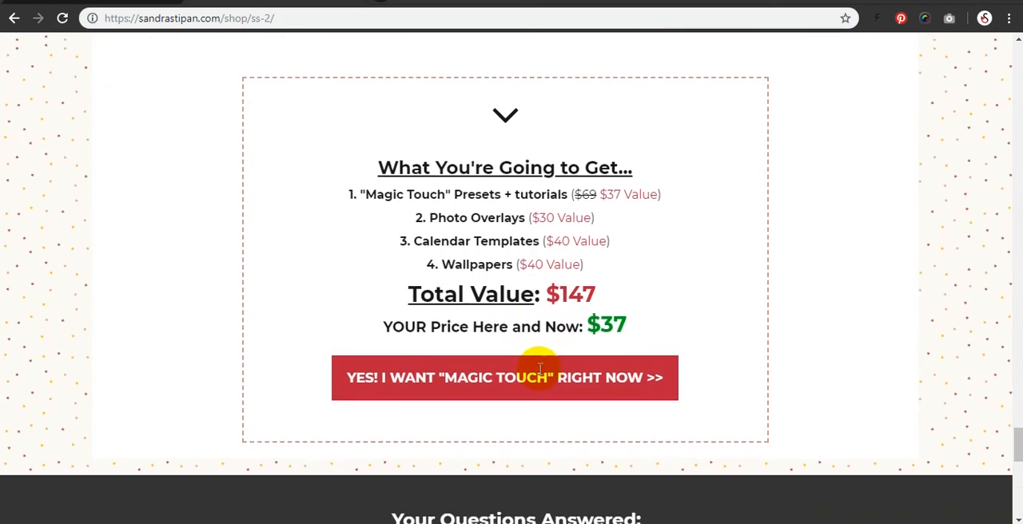
scroll(535, 370, "up", 1)
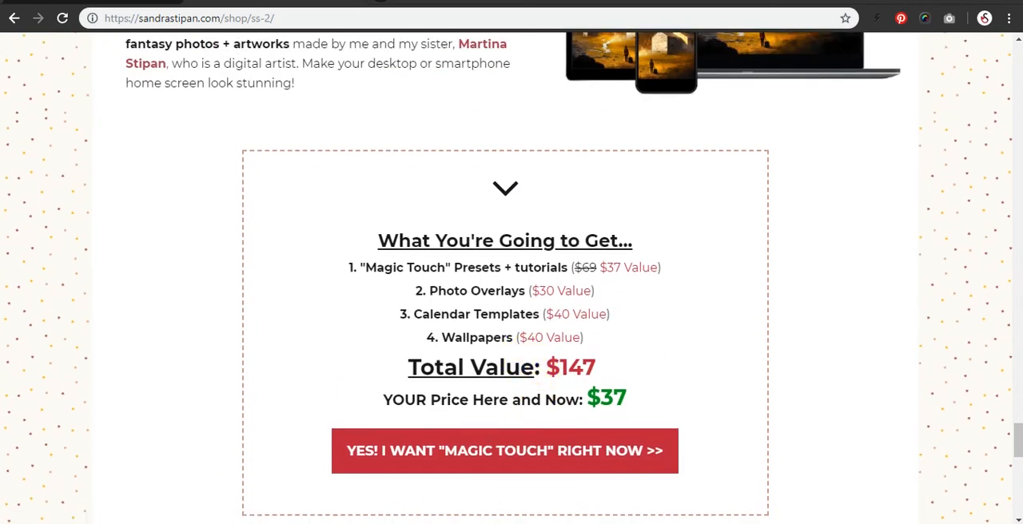
left_click(1021, 519)
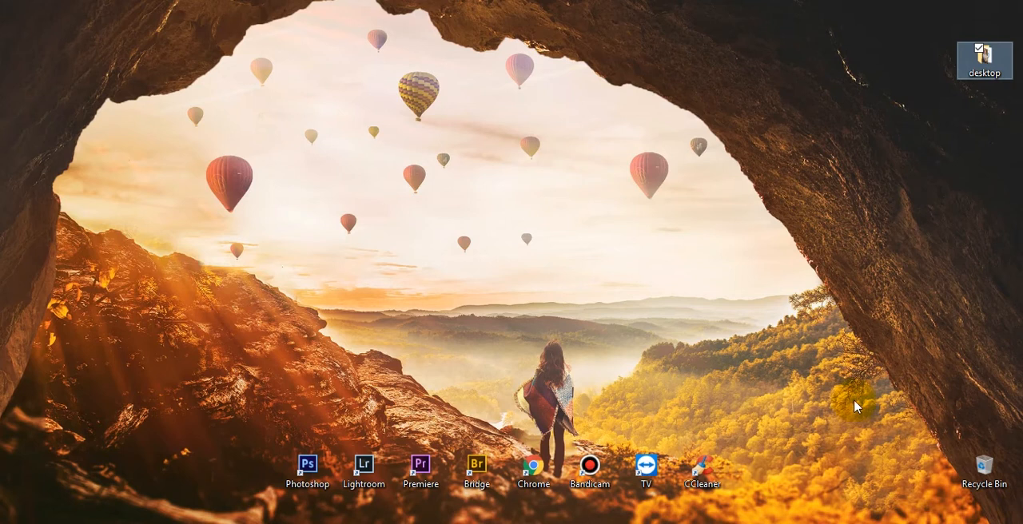